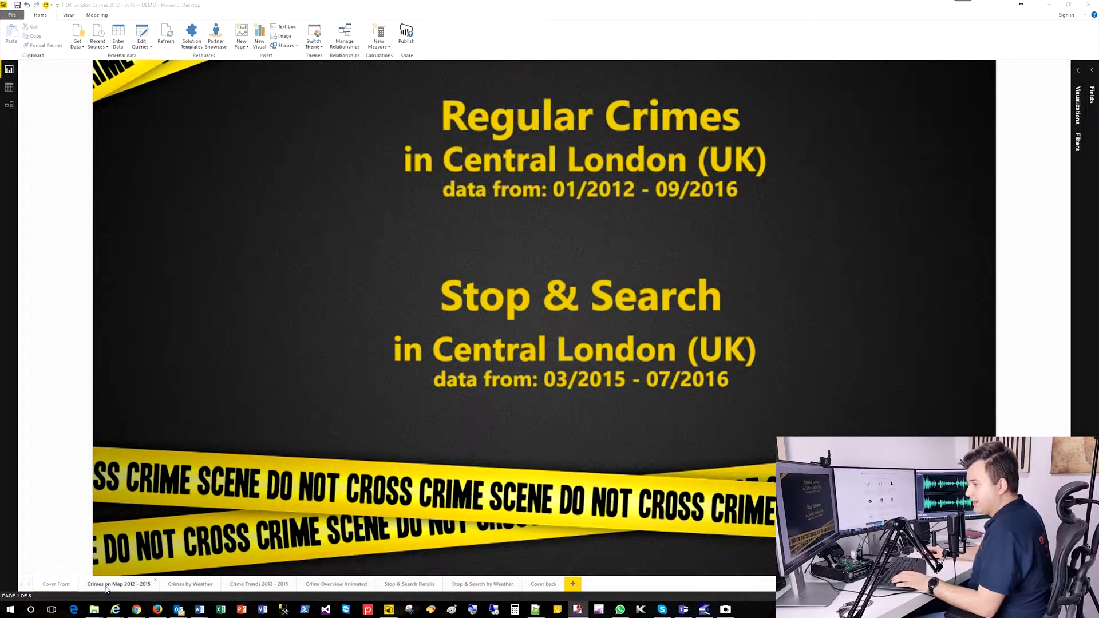
# On the Crimes on Map 2012 - 2015 page, cross-filter through several crime types, ending on Drugs
pyautogui.click(106, 585)
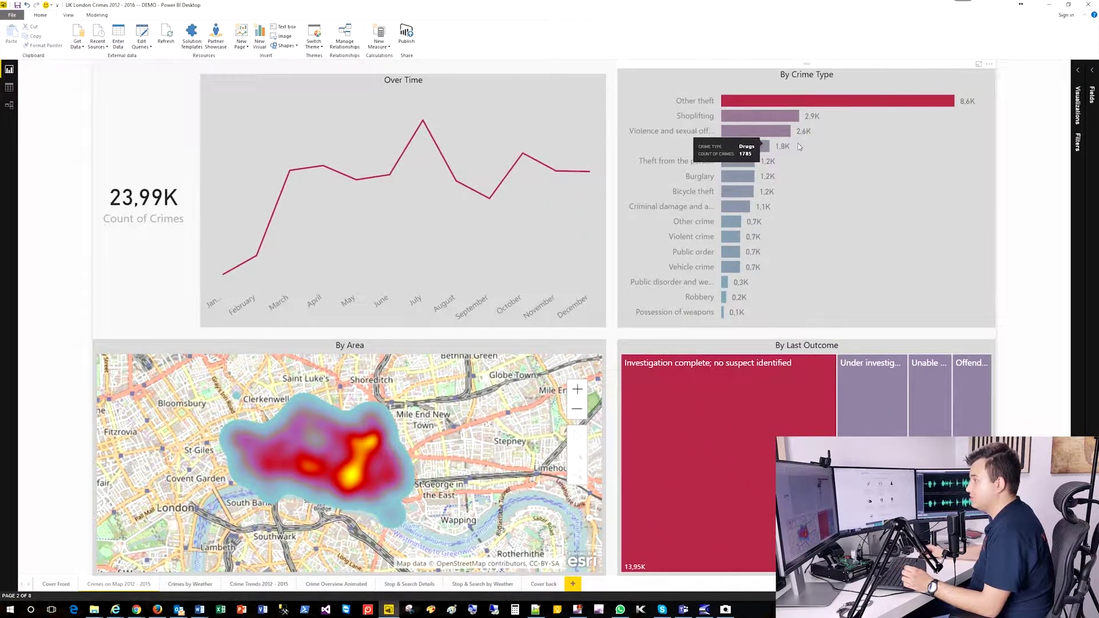
pyautogui.click(765, 146)
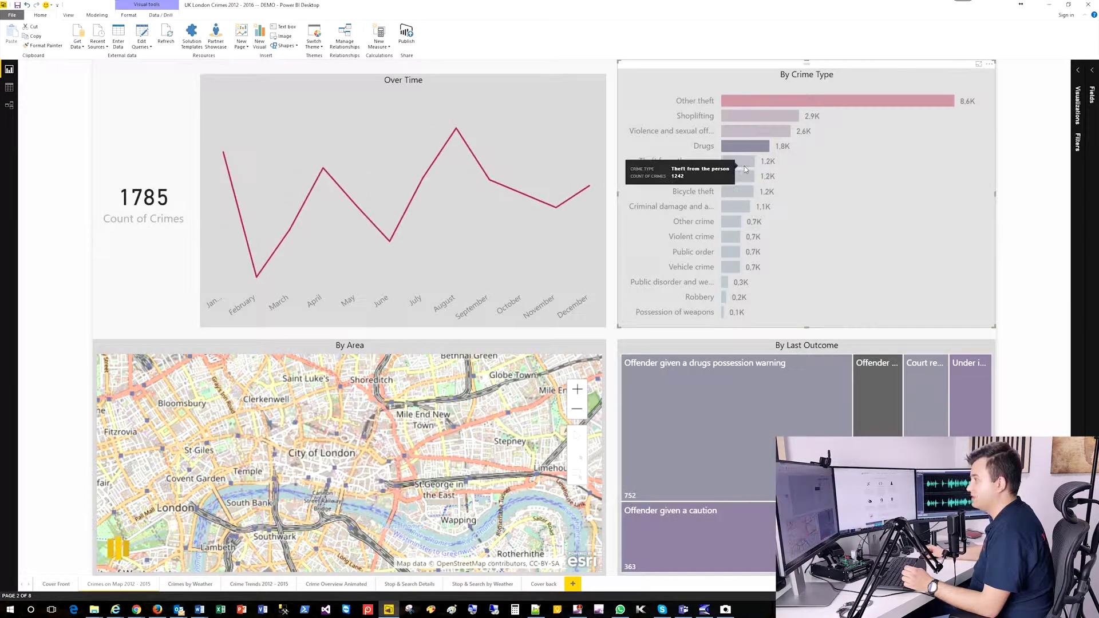
pyautogui.click(744, 162)
pyautogui.click(742, 176)
pyautogui.click(744, 192)
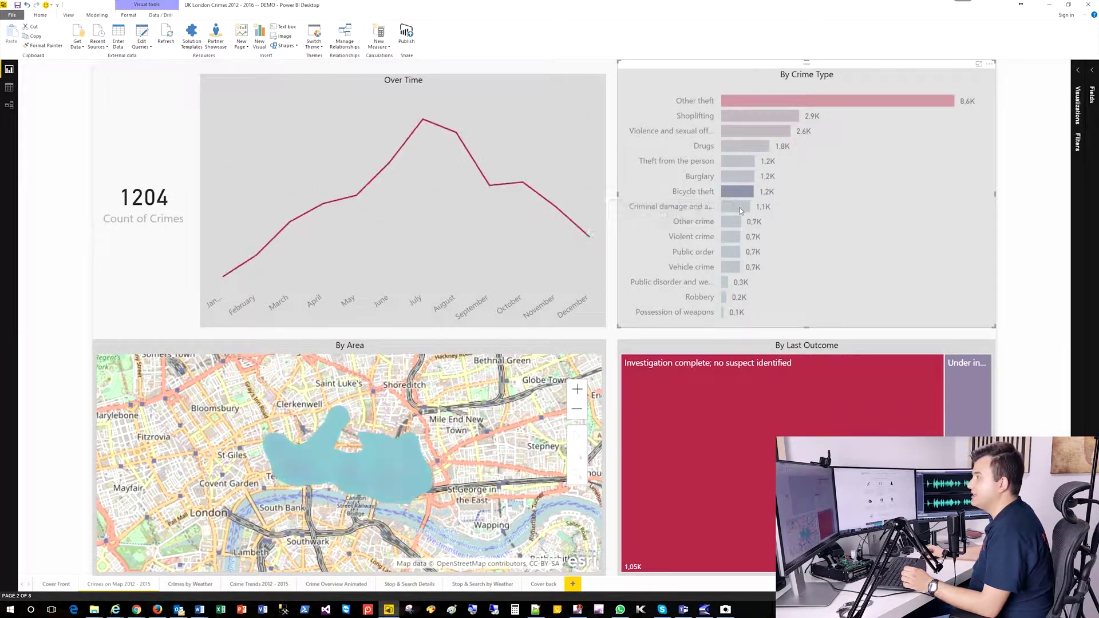
pyautogui.click(741, 207)
pyautogui.click(737, 222)
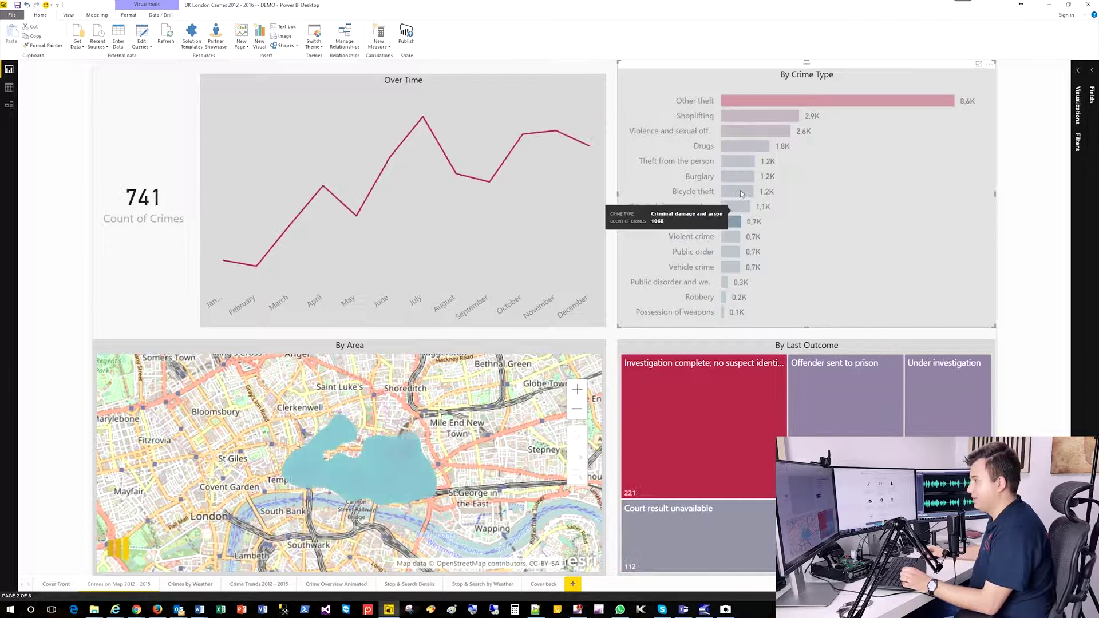
pyautogui.click(741, 161)
pyautogui.click(740, 147)
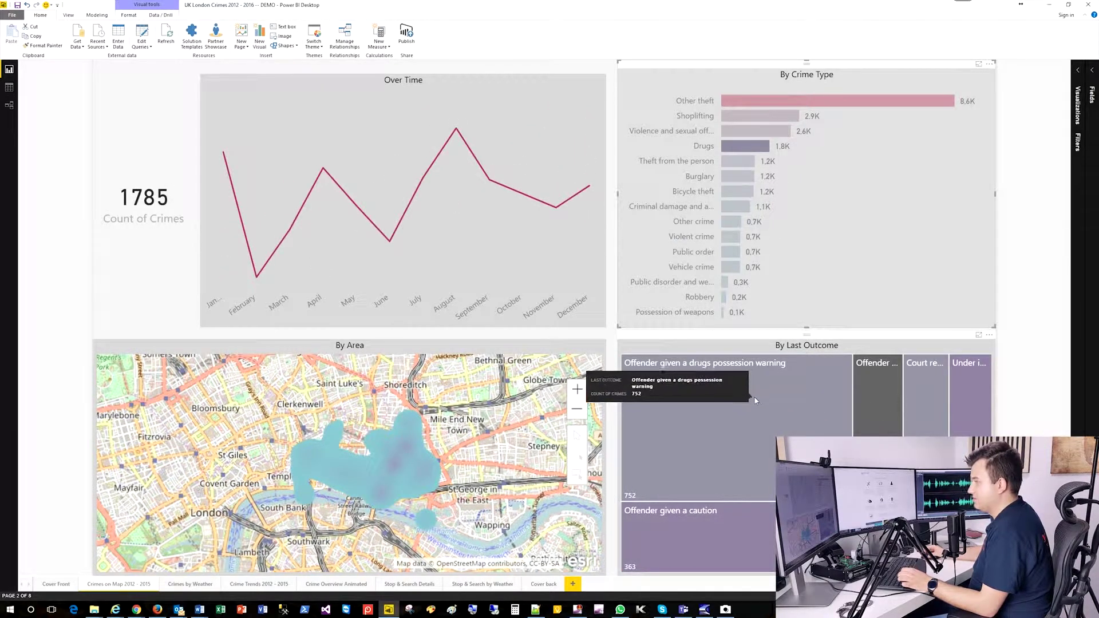
# Try the drugs possession warning and Investigation complete outcome filters, clear them, then filter to Bicycle theft
pyautogui.click(711, 403)
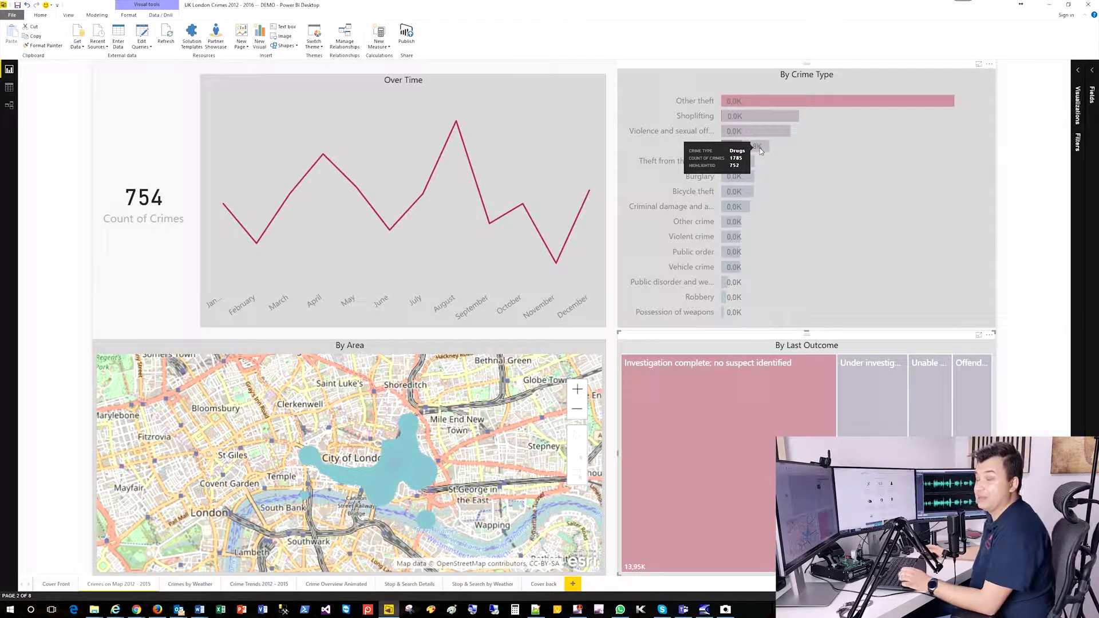
pyautogui.click(720, 468)
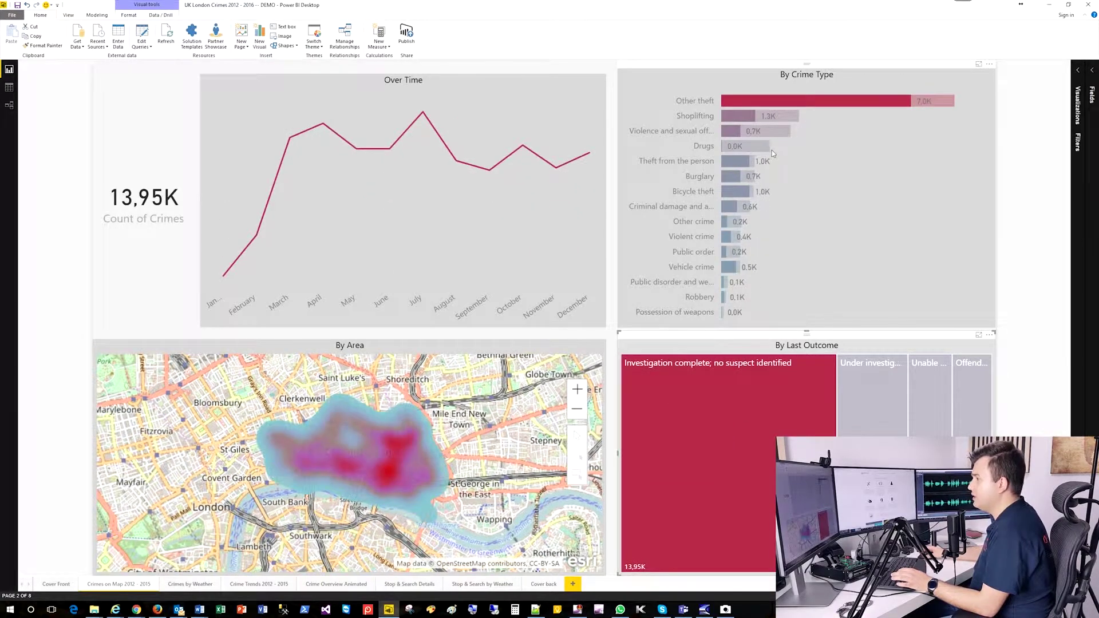
pyautogui.click(877, 224)
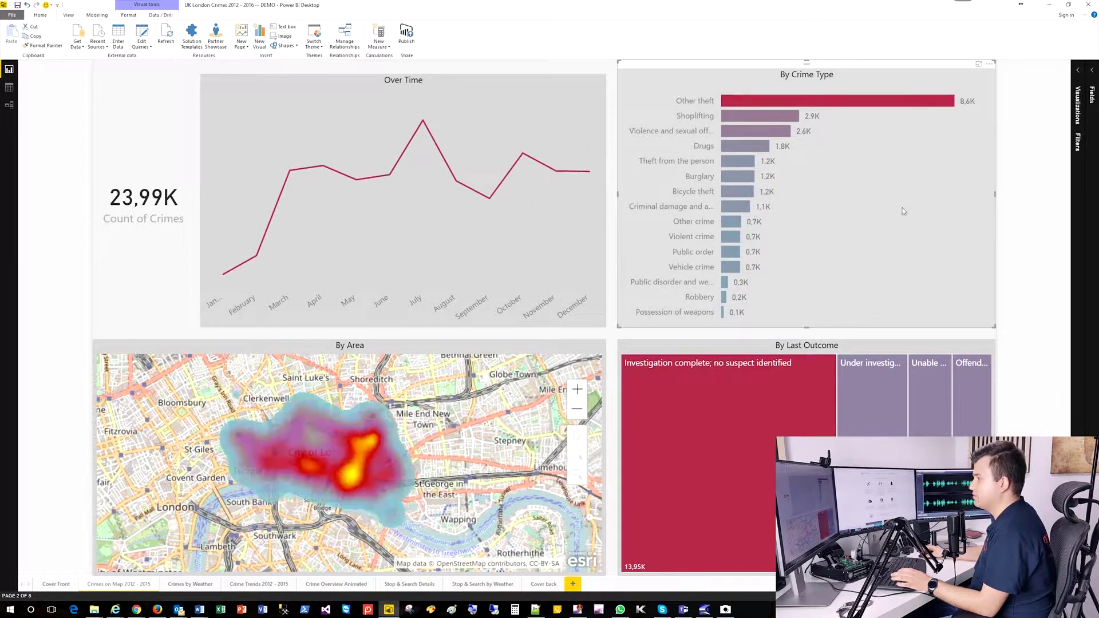
pyautogui.click(742, 192)
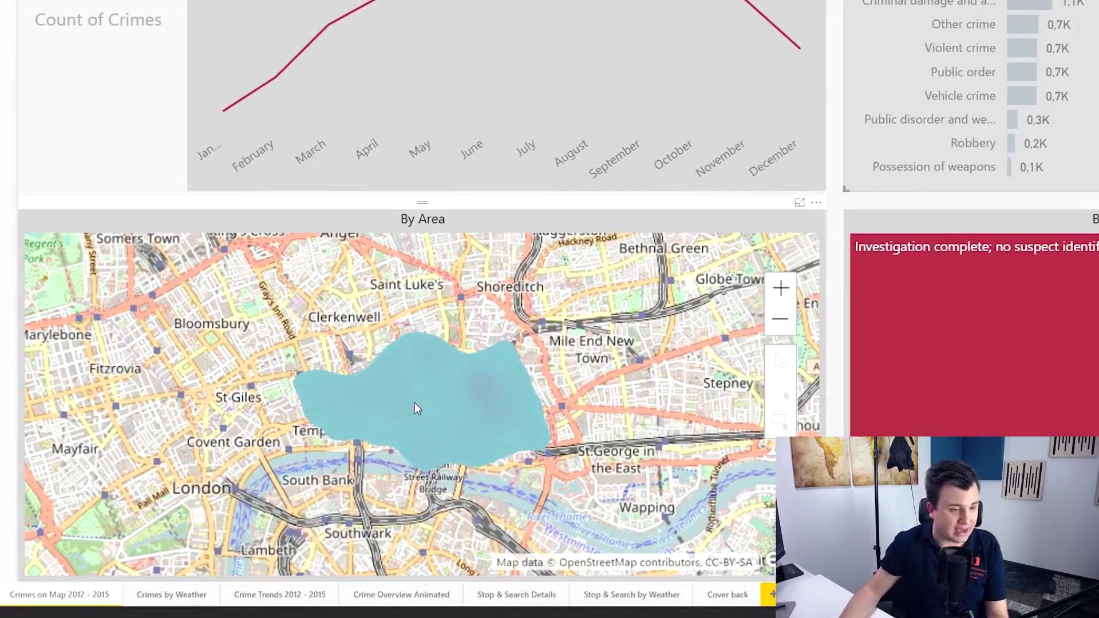
# Zoom the By Area map to street level and centre it on Liverpool Street and London Wall
pyautogui.scroll(3, 415, 403)
pyautogui.scroll(3, 442, 400)
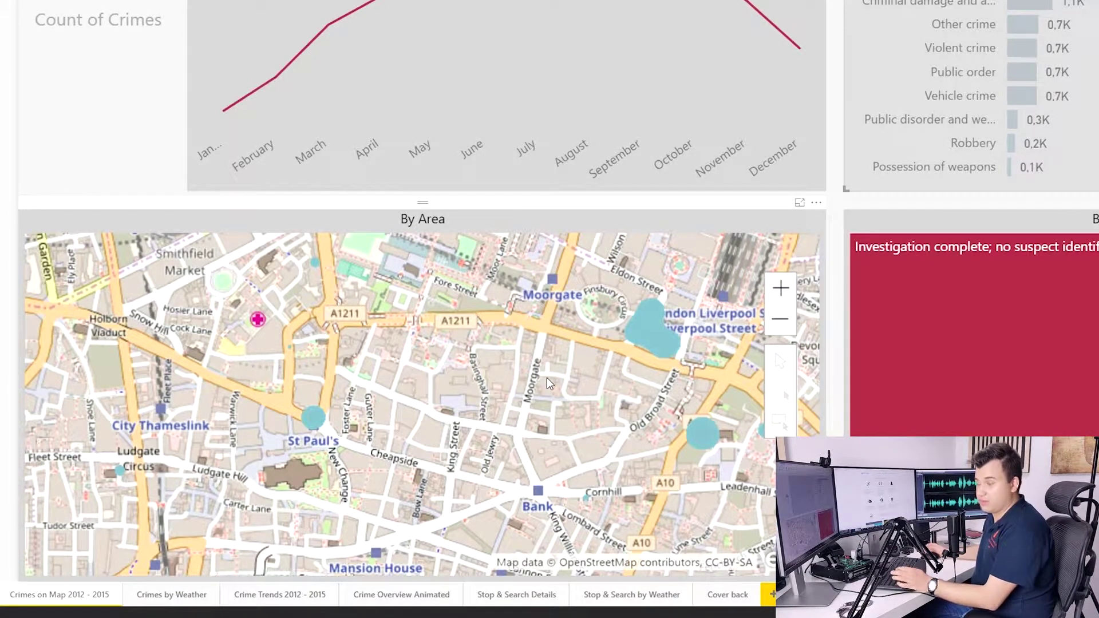
pyautogui.moveTo(548, 383); pyautogui.dragTo(493, 389)
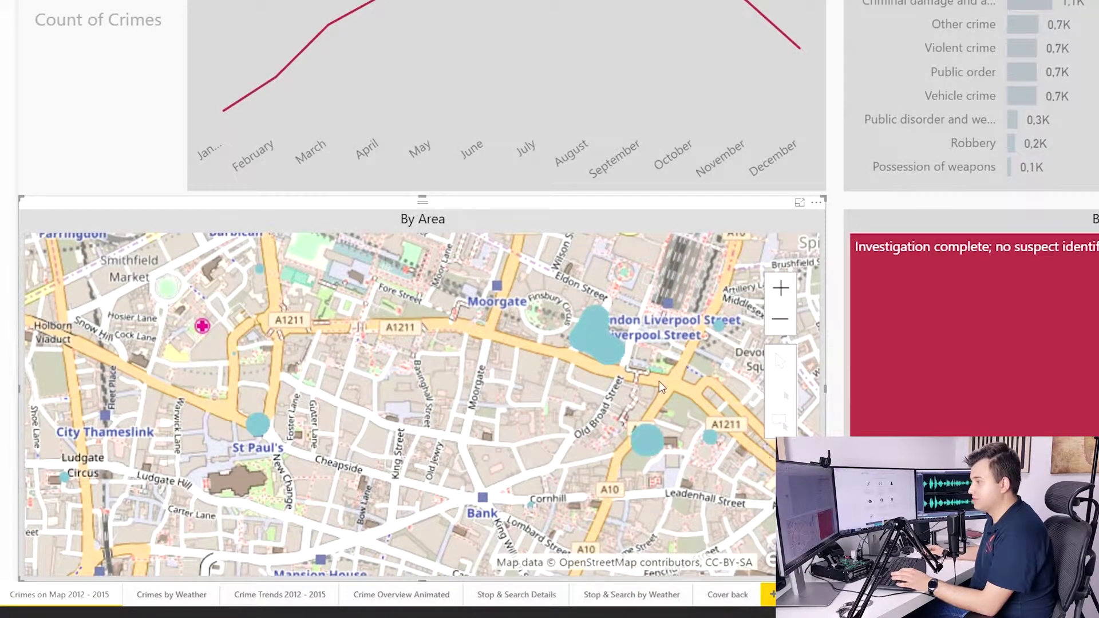
pyautogui.scroll(2, 619, 354)
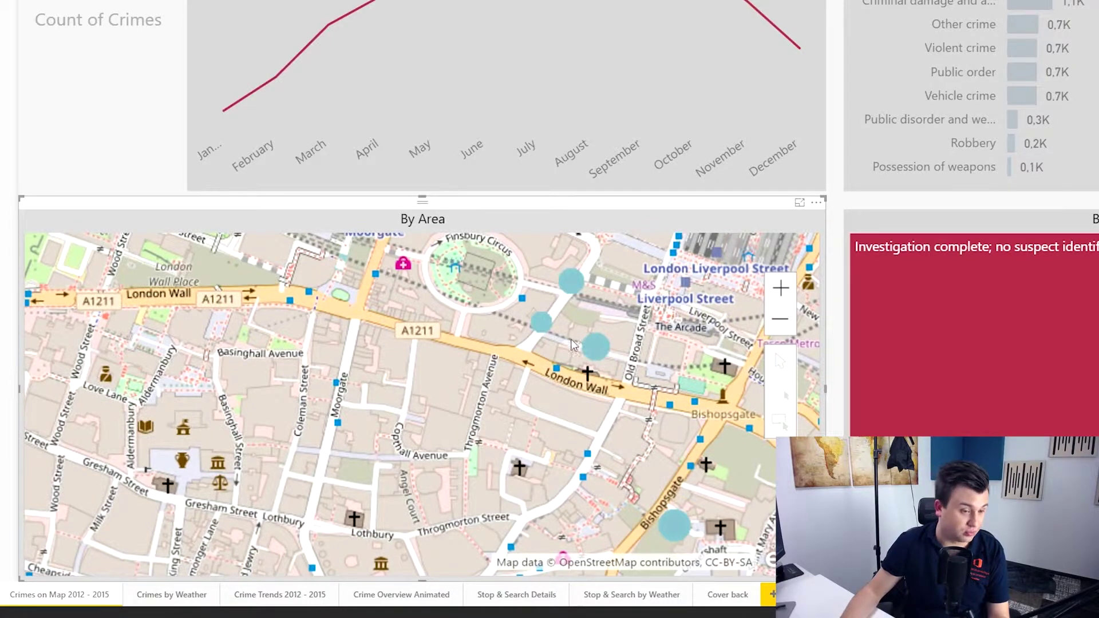
pyautogui.moveTo(603, 369); pyautogui.dragTo(592, 397)
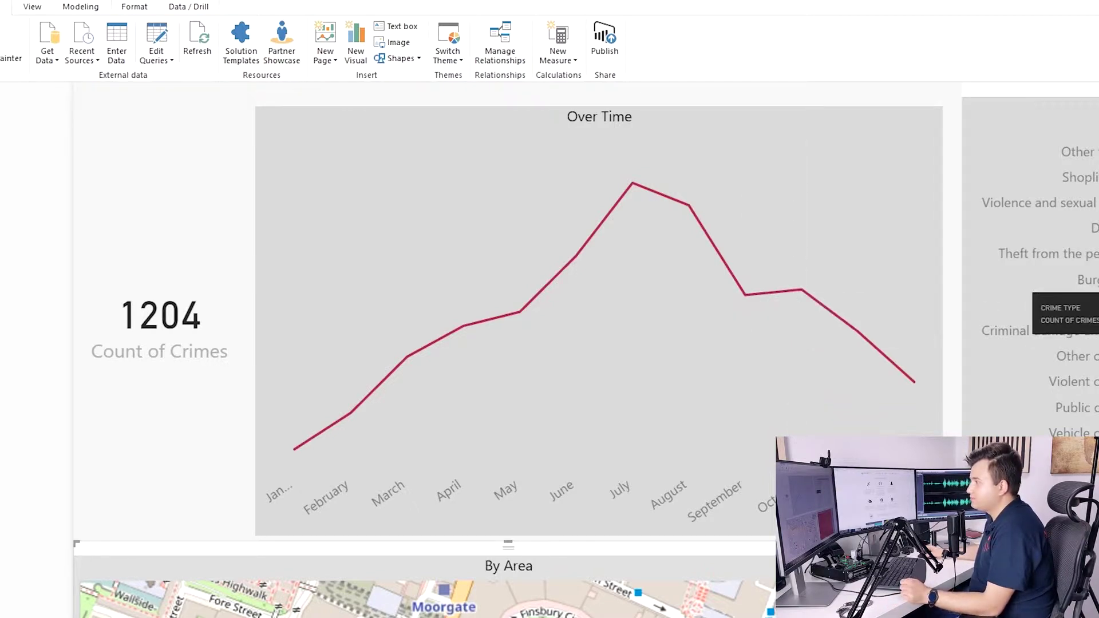
# Clear the Bicycle theft filter and pick the crime type that totals 2880 crimes, peaking at 245 in November
pyautogui.click(1030, 289)
pyautogui.click(1076, 229)
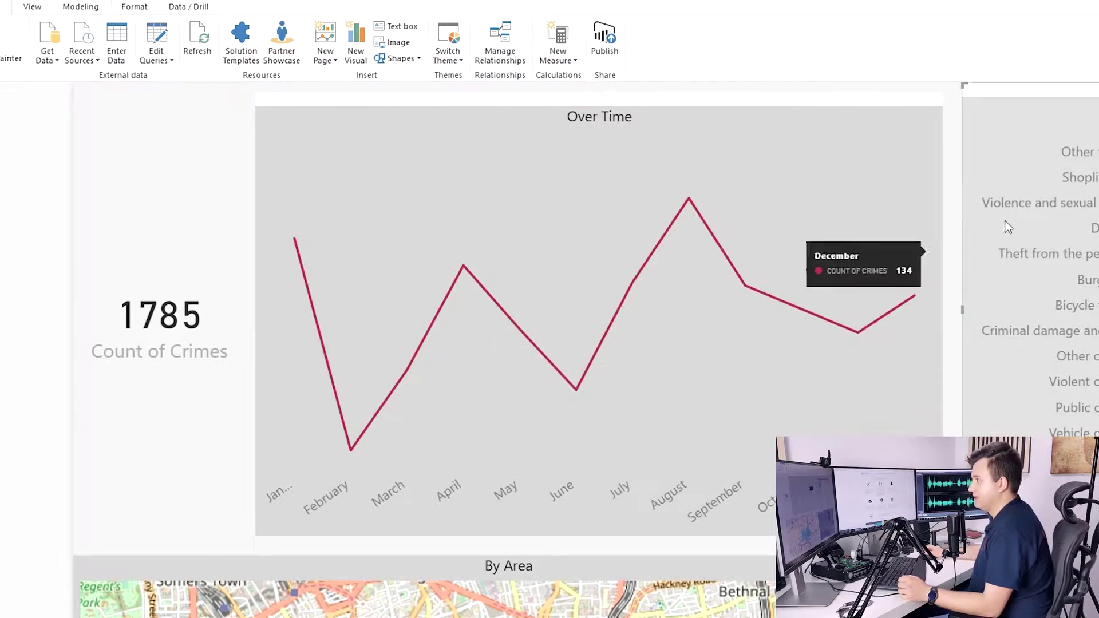
pyautogui.click(1024, 203)
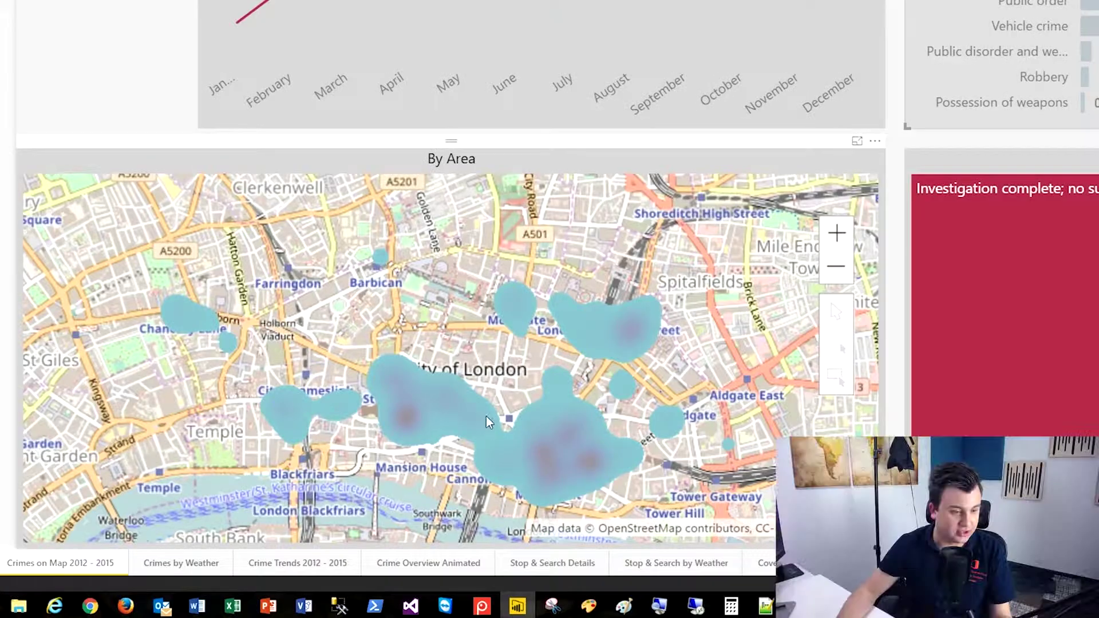
# Zoom and pan the map over Monument, Cannon Street, Bank and Cornhill, then go to the Crimes by Weather page
pyautogui.scroll(2, 548, 361)
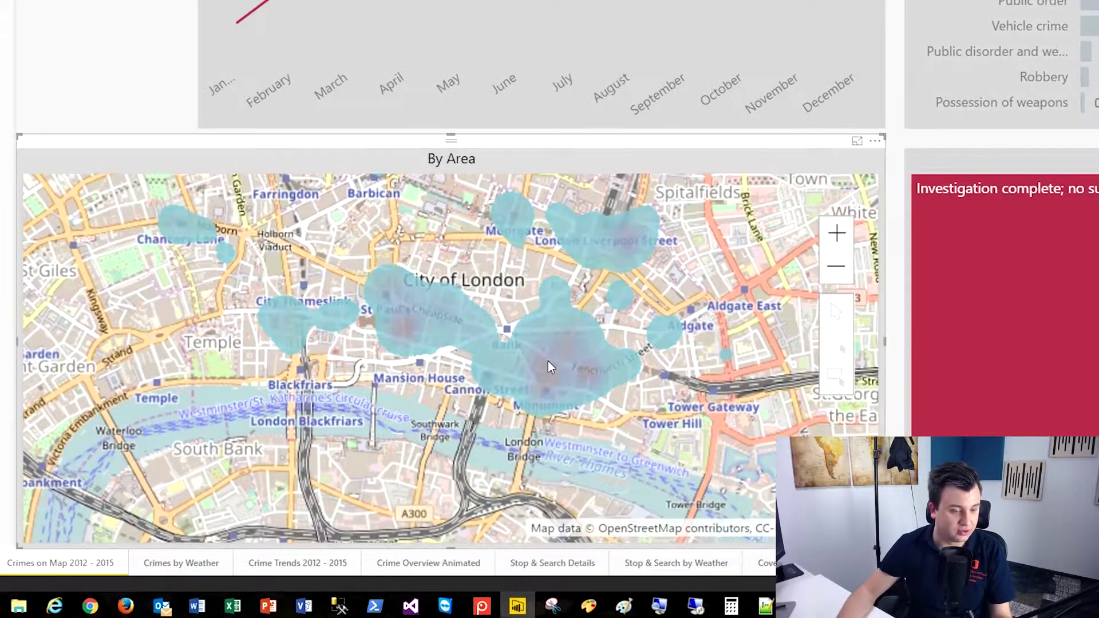
pyautogui.scroll(3, 551, 376)
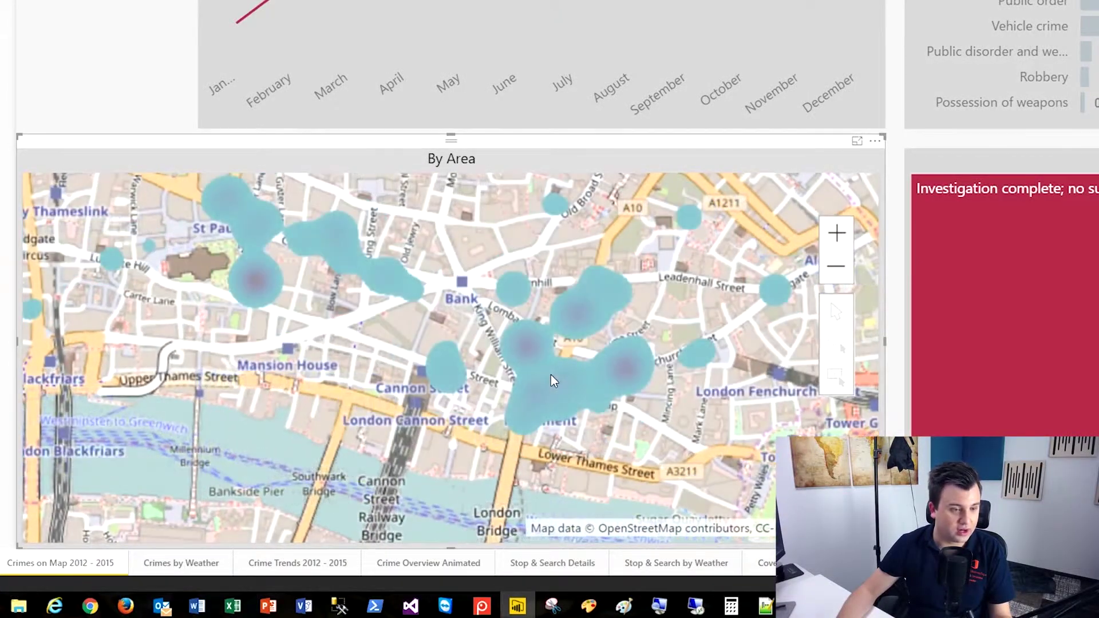
pyautogui.scroll(2, 551, 375)
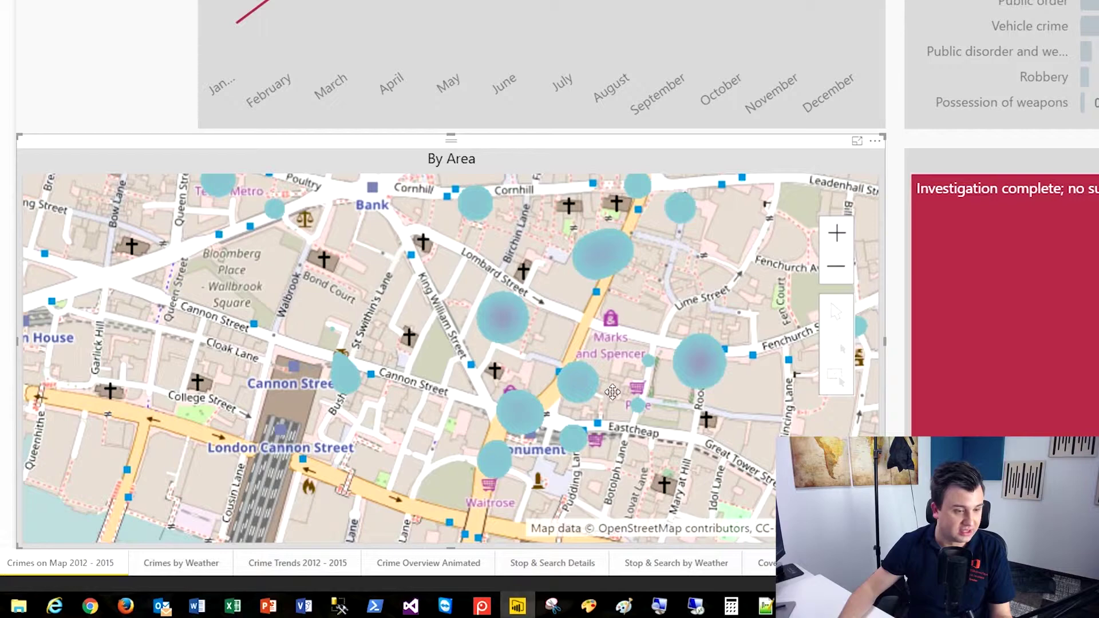
pyautogui.moveTo(613, 392); pyautogui.dragTo(599, 304)
pyautogui.scroll(2, 579, 273)
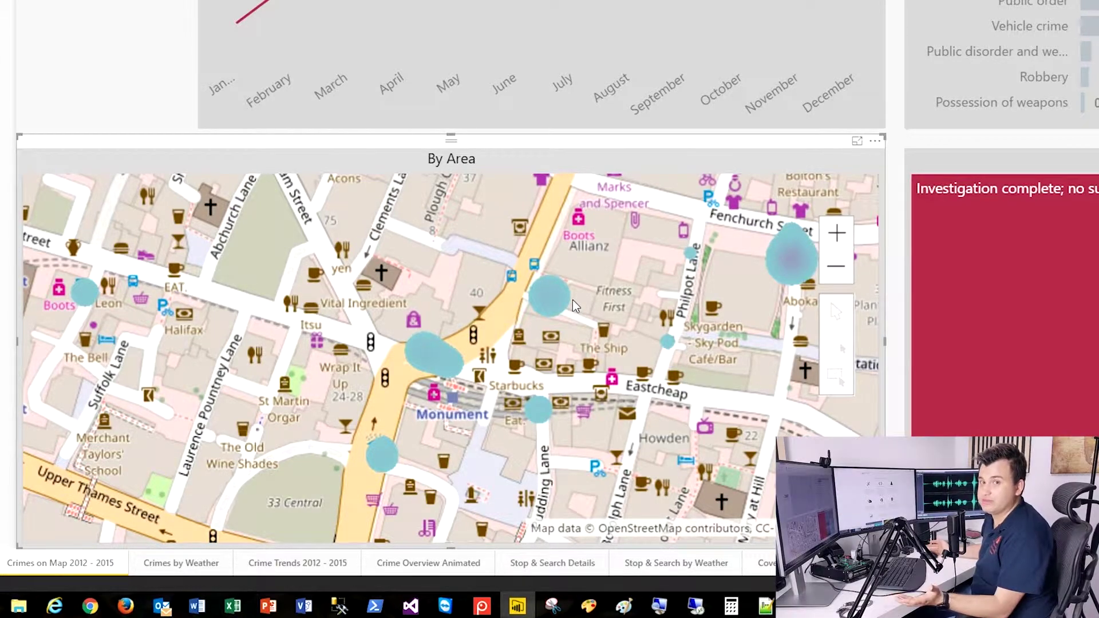
pyautogui.scroll(-1, 572, 300)
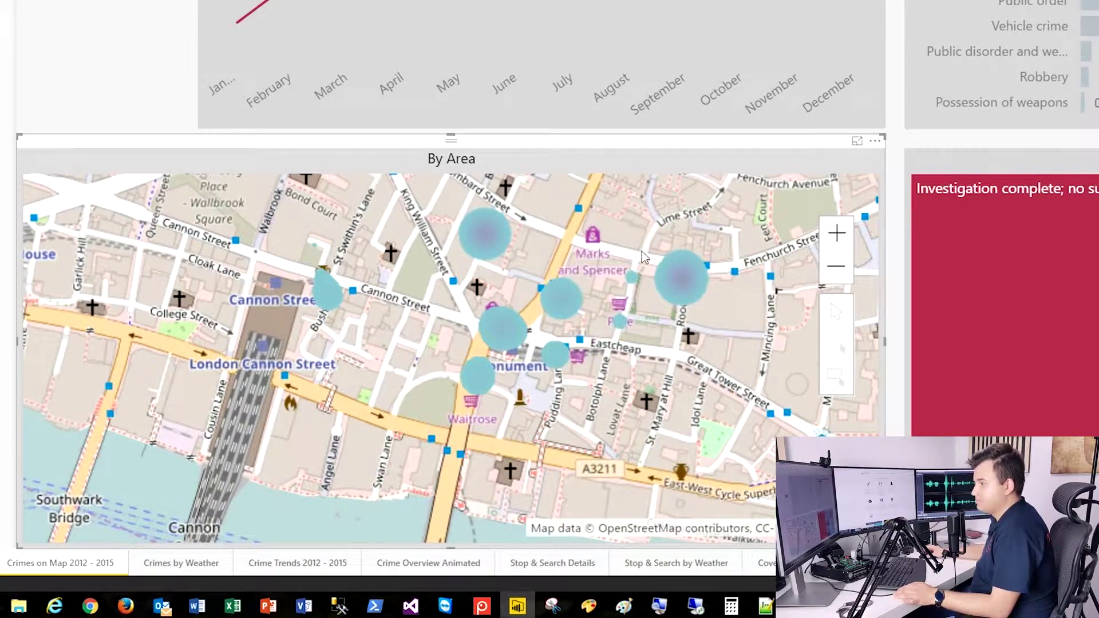
pyautogui.moveTo(642, 252); pyautogui.dragTo(635, 335)
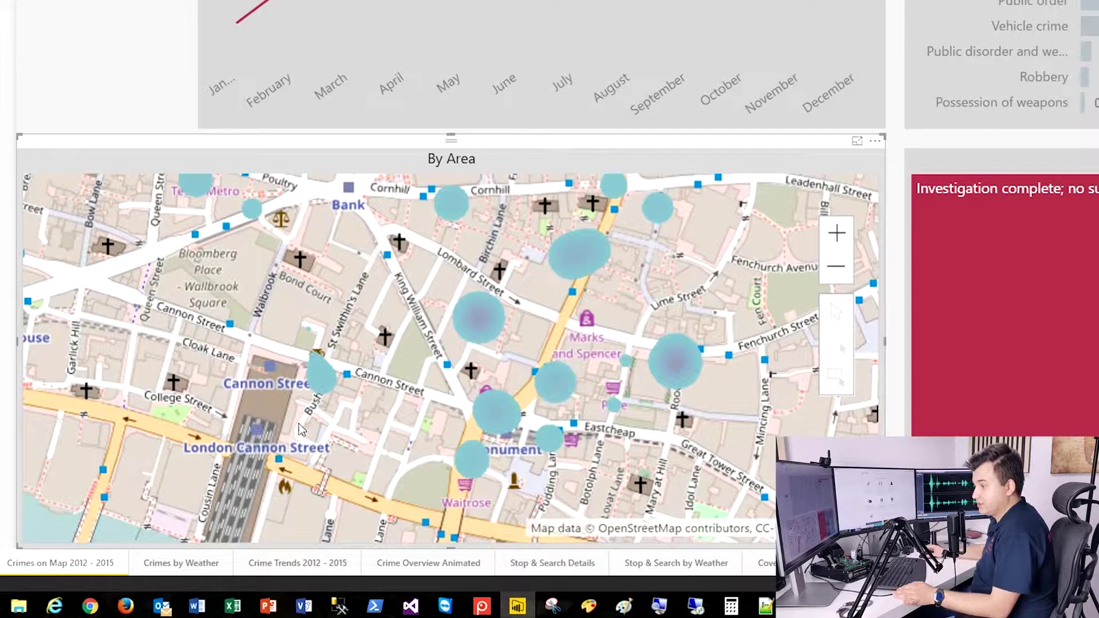
pyautogui.click(182, 561)
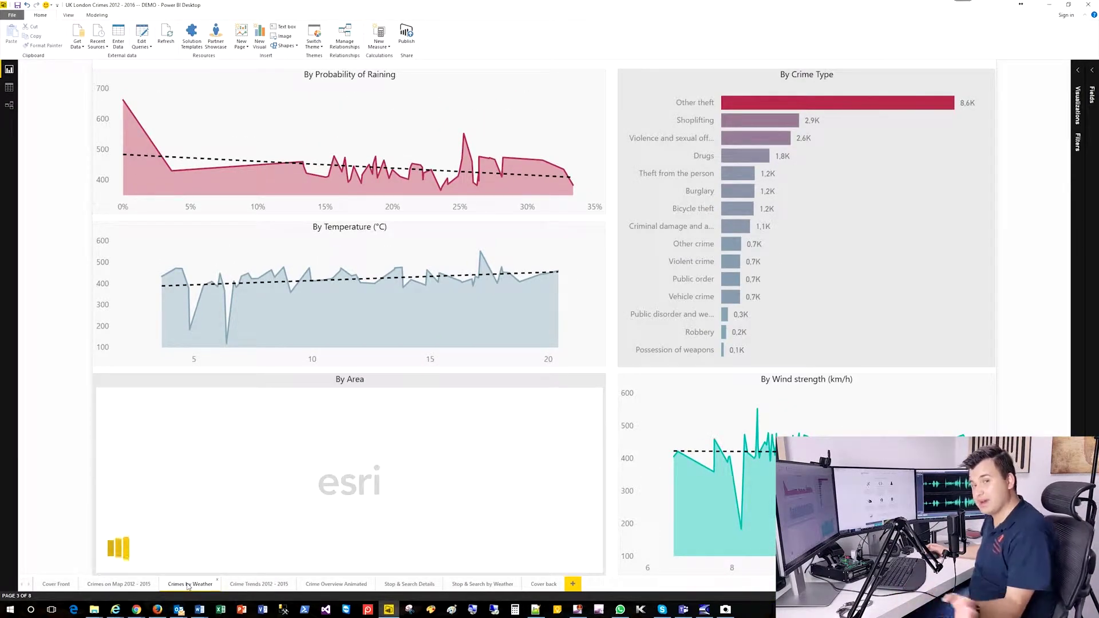
# In Model view, move the UK Stop & Search table up-left and place the Weather table beside it, then return to the report
pyautogui.click(10, 105)
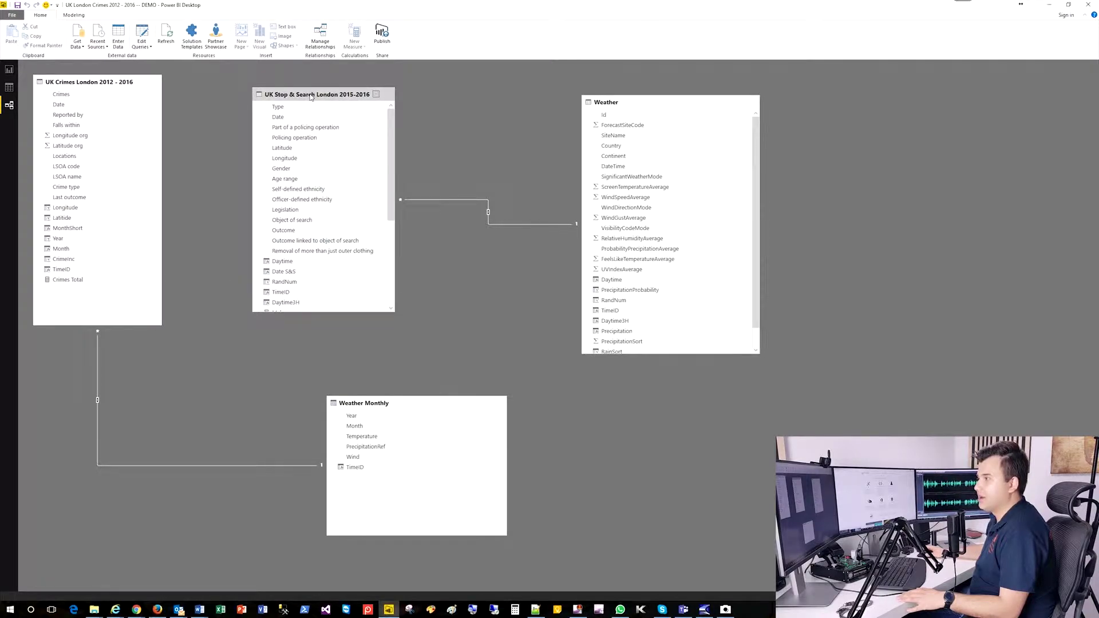
pyautogui.moveTo(310, 96); pyautogui.dragTo(255, 85)
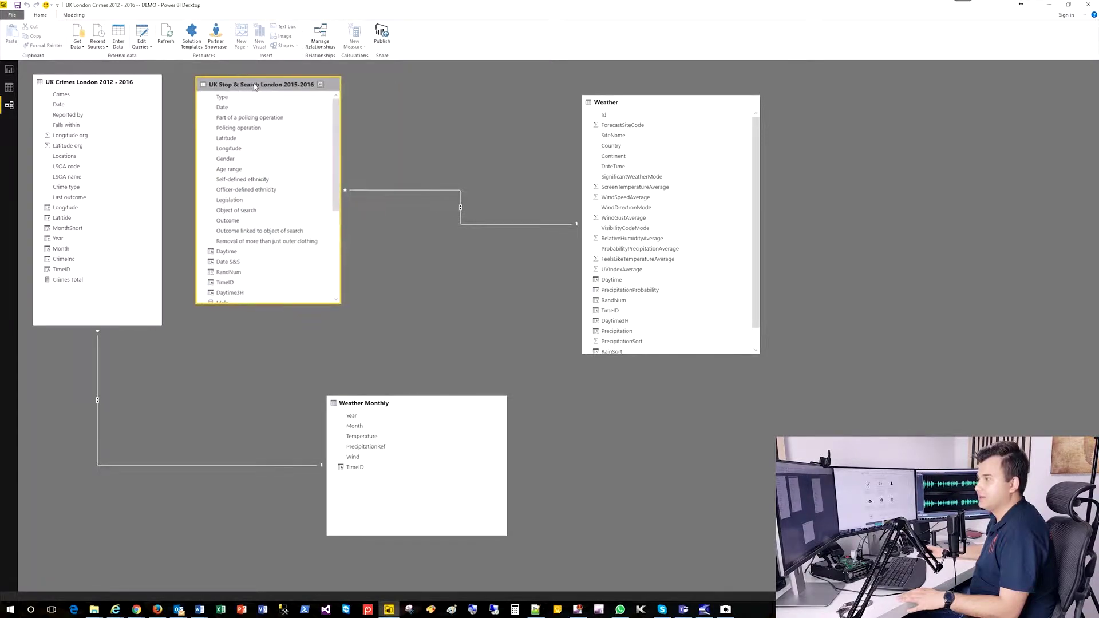
pyautogui.click(665, 102)
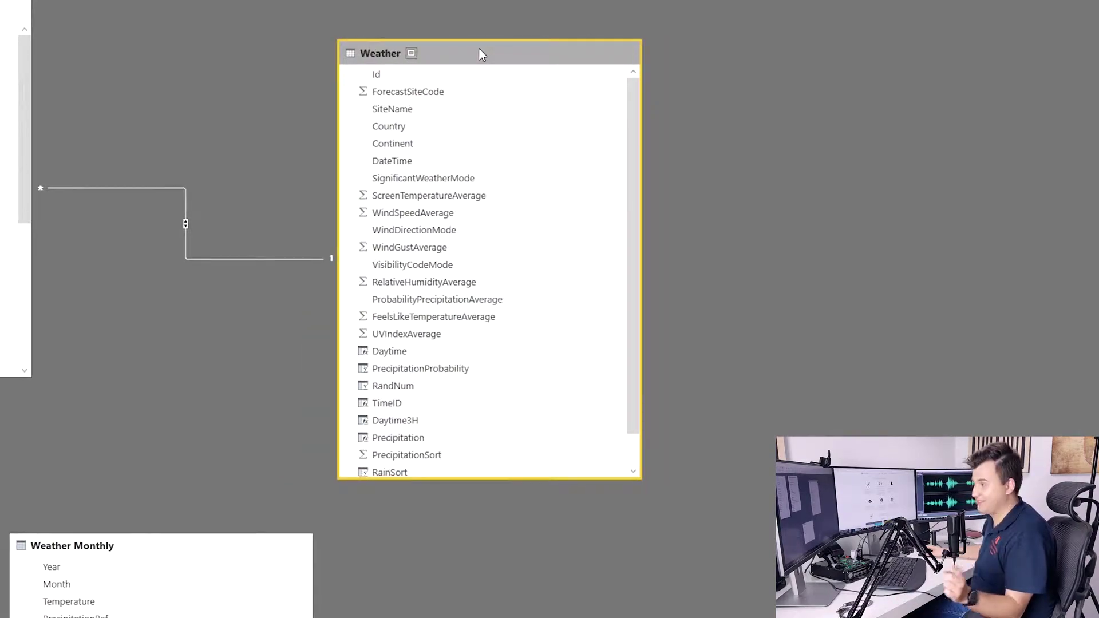
pyautogui.moveTo(480, 53); pyautogui.dragTo(315, 32)
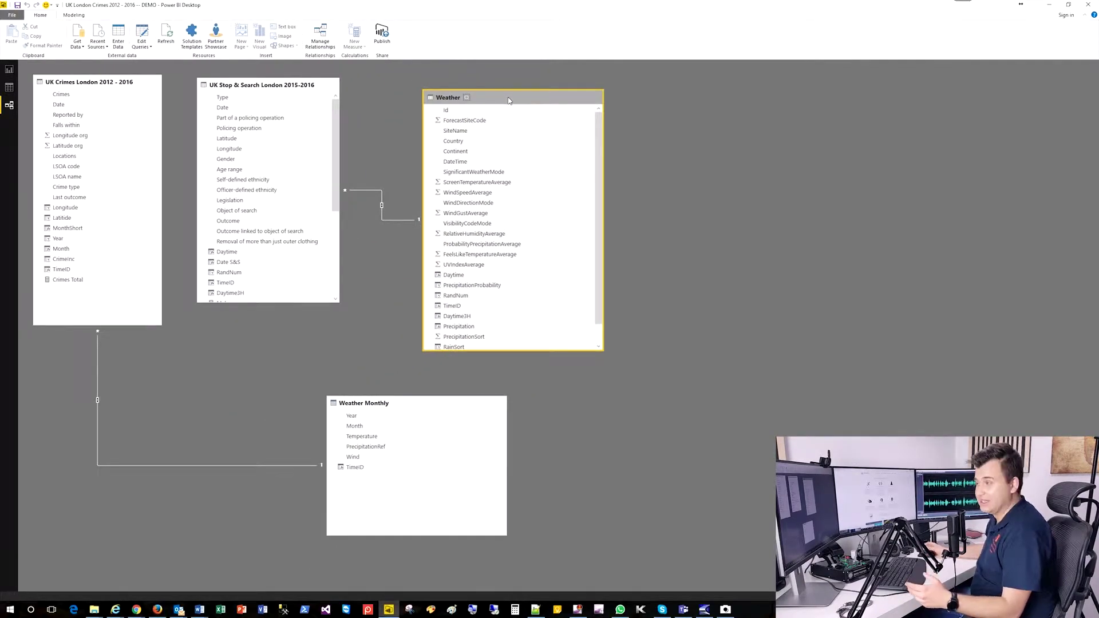
pyautogui.click(13, 73)
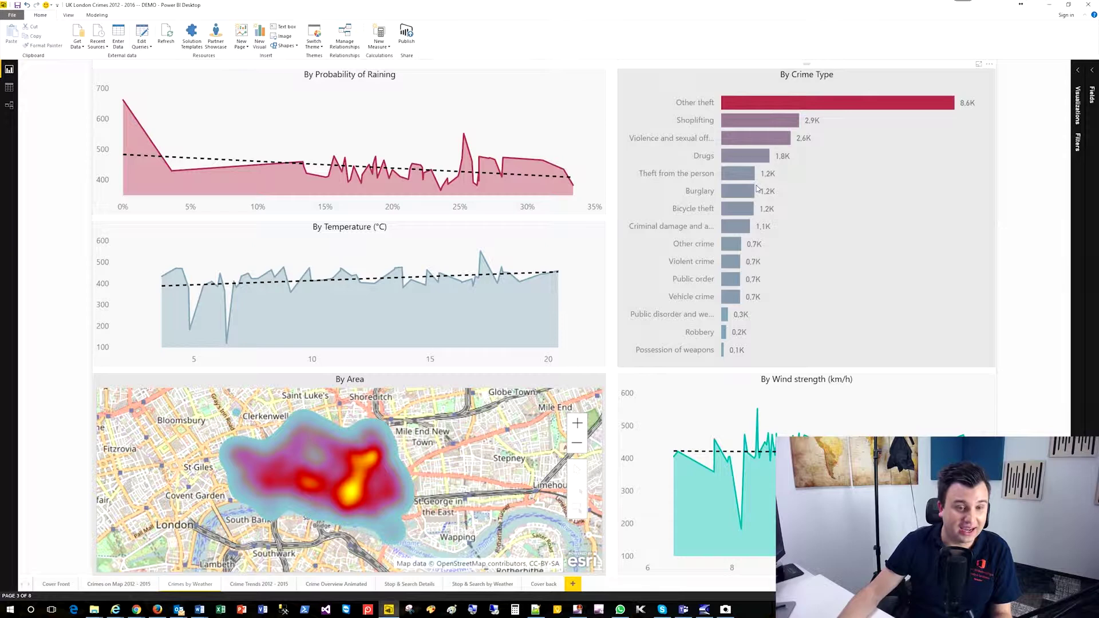
# Cross-filter the Crimes by Weather charts and map to Bicycle theft
pyautogui.click(744, 209)
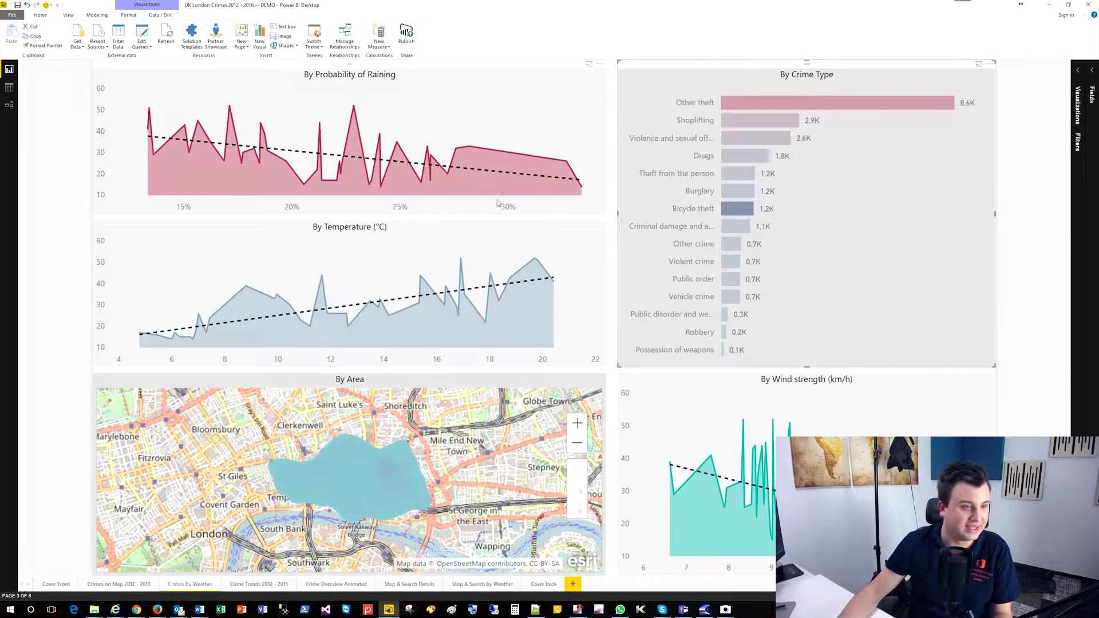
pyautogui.moveTo(178, 147)
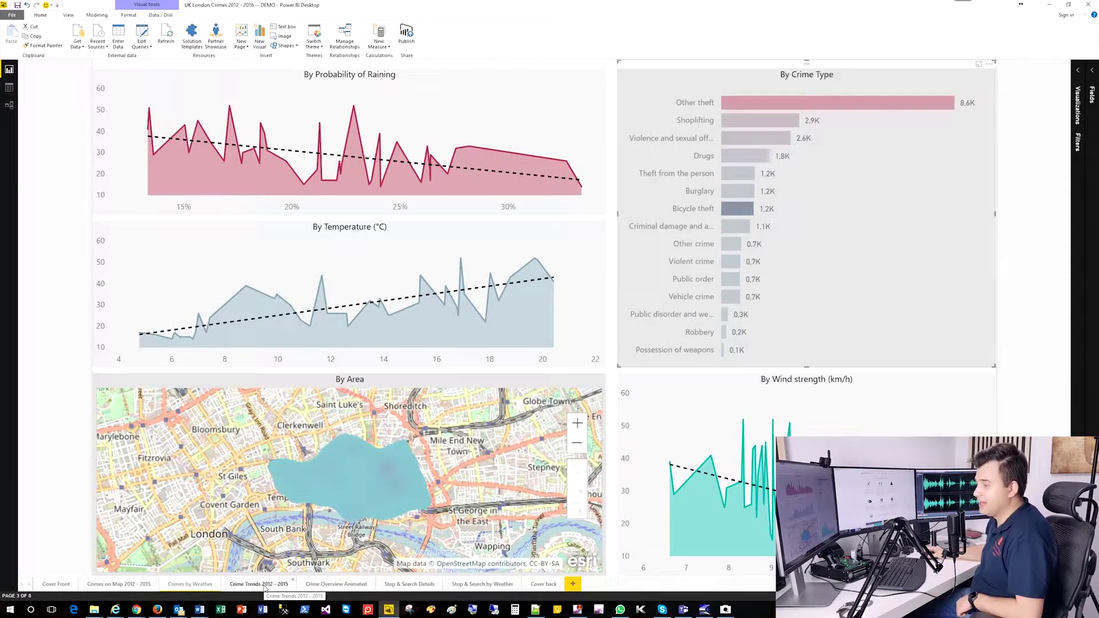
# On Crime Trends 2012 - 2015, apply and then clear the Bicycle theft slicer, and inspect the yearly peak of 5324 in 2013
pyautogui.click(265, 590)
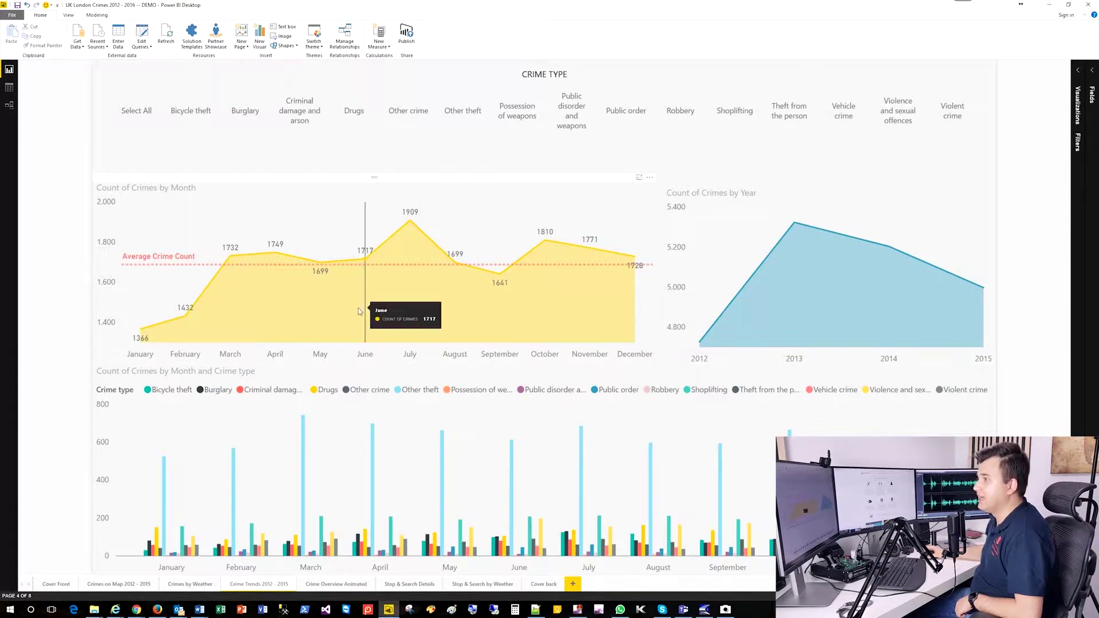
pyautogui.click(198, 113)
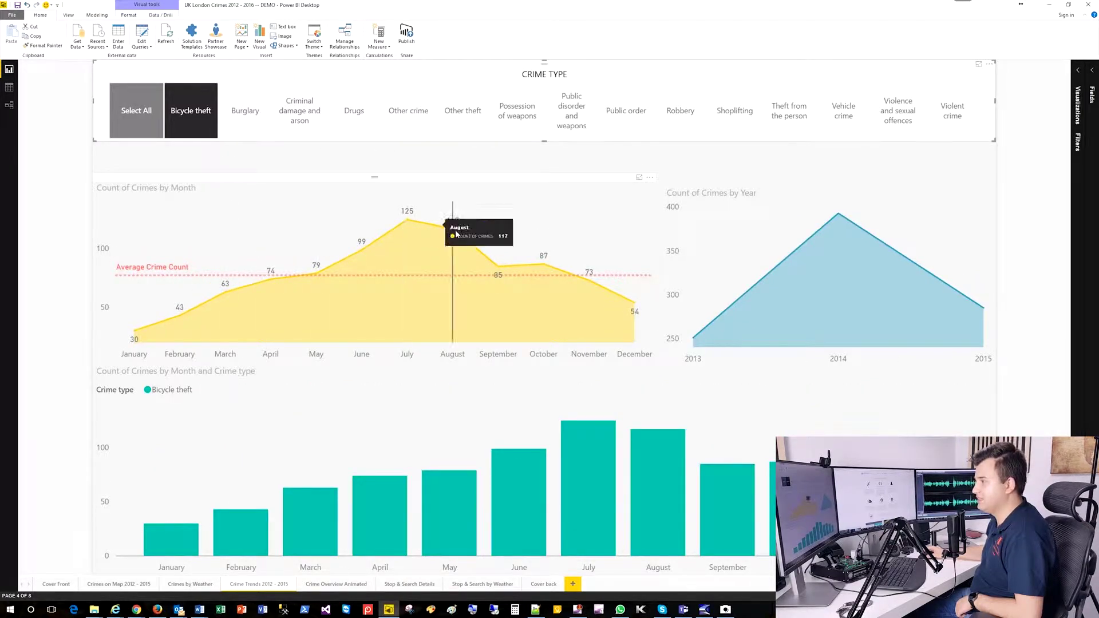
pyautogui.doubleClick(398, 136)
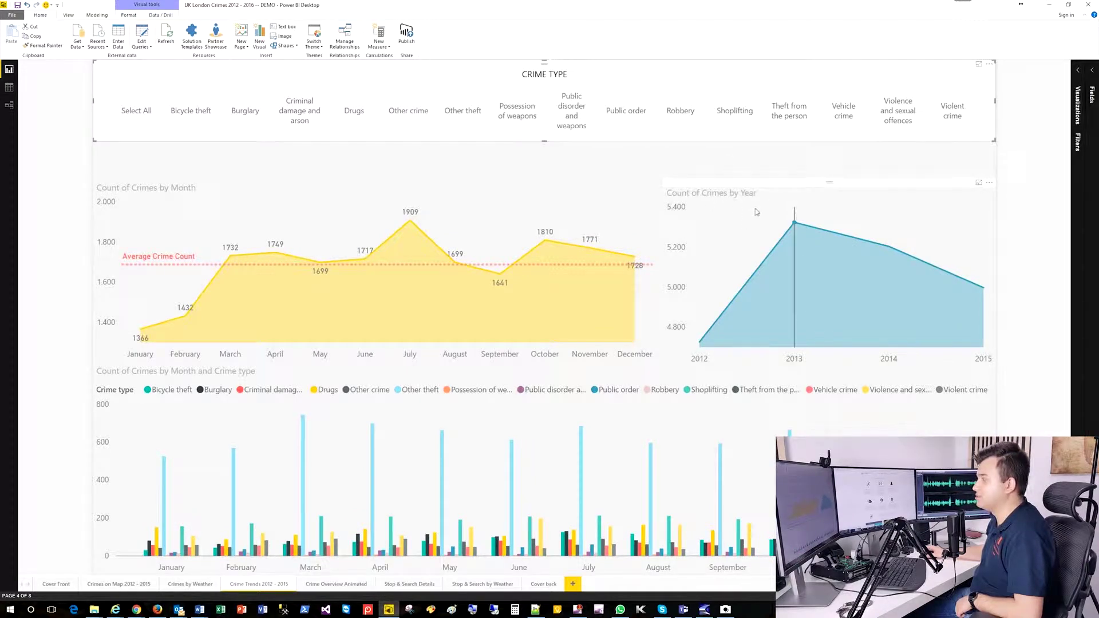
pyautogui.moveTo(756, 212)
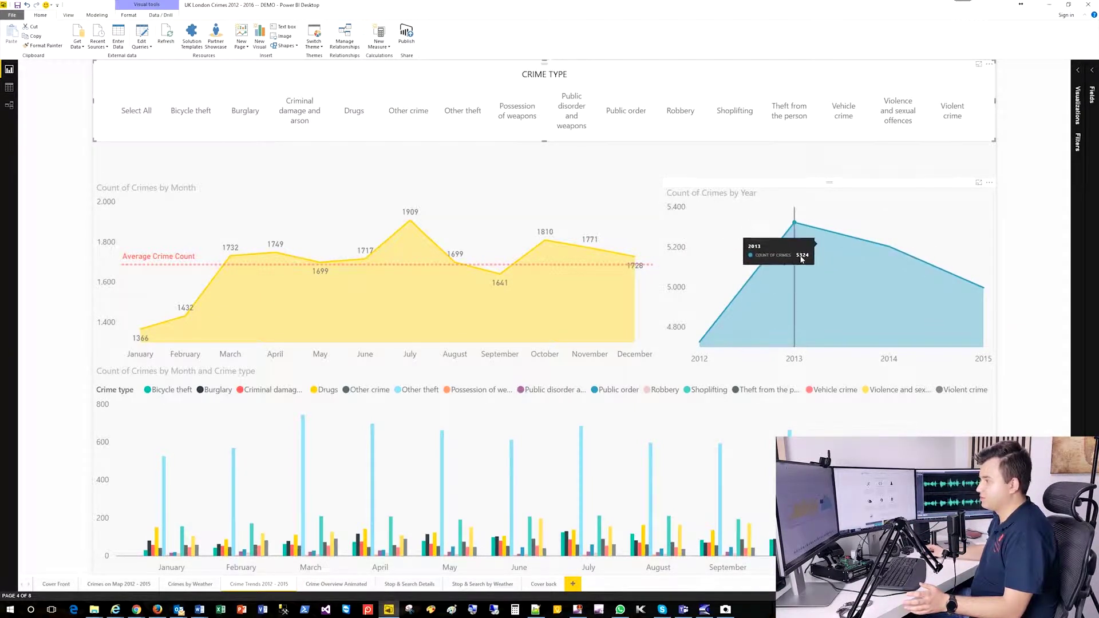
pyautogui.moveTo(741, 323)
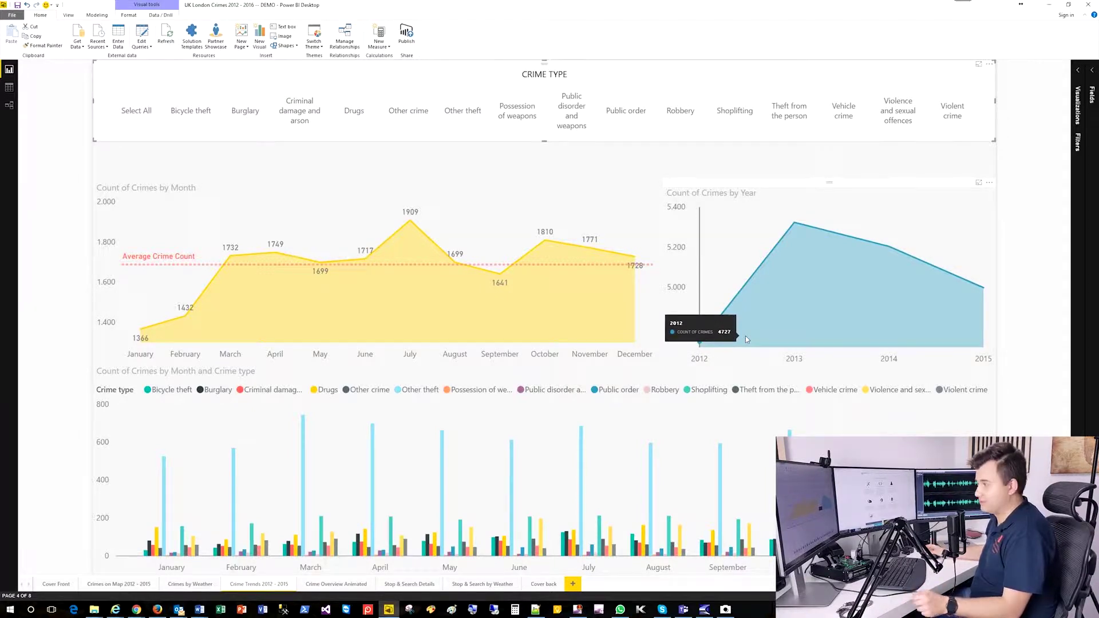
pyautogui.moveTo(791, 309)
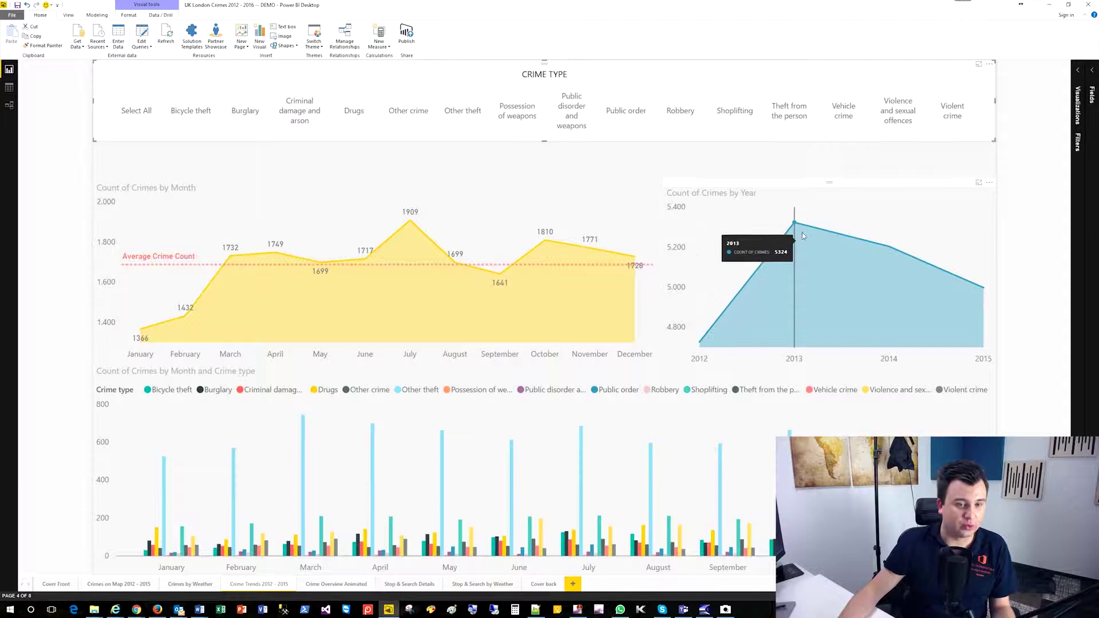
pyautogui.moveTo(977, 270)
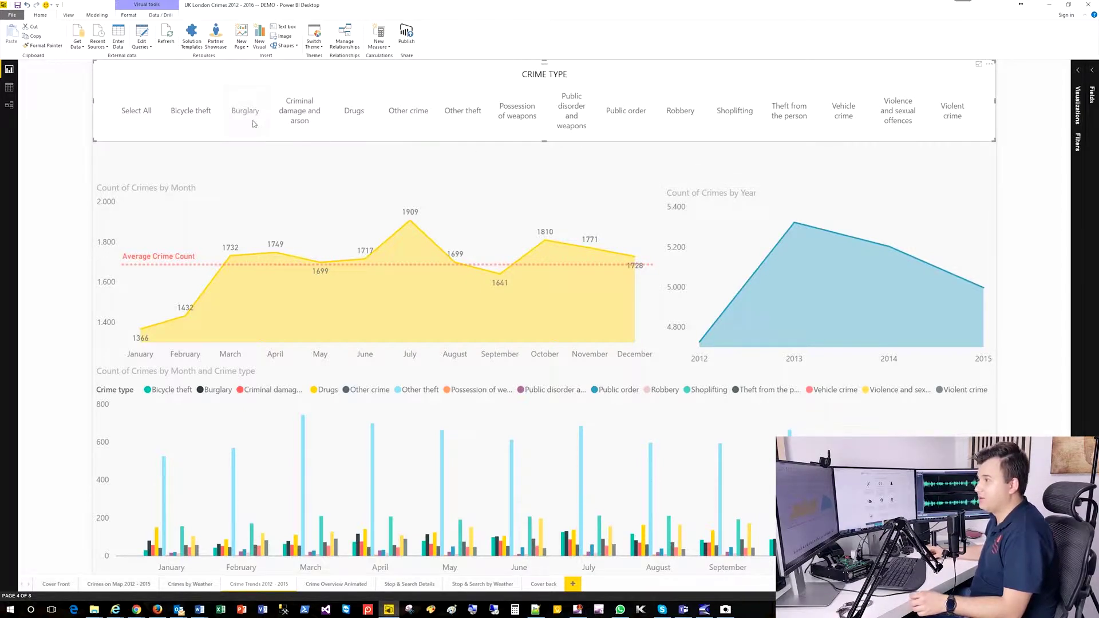
pyautogui.click(191, 112)
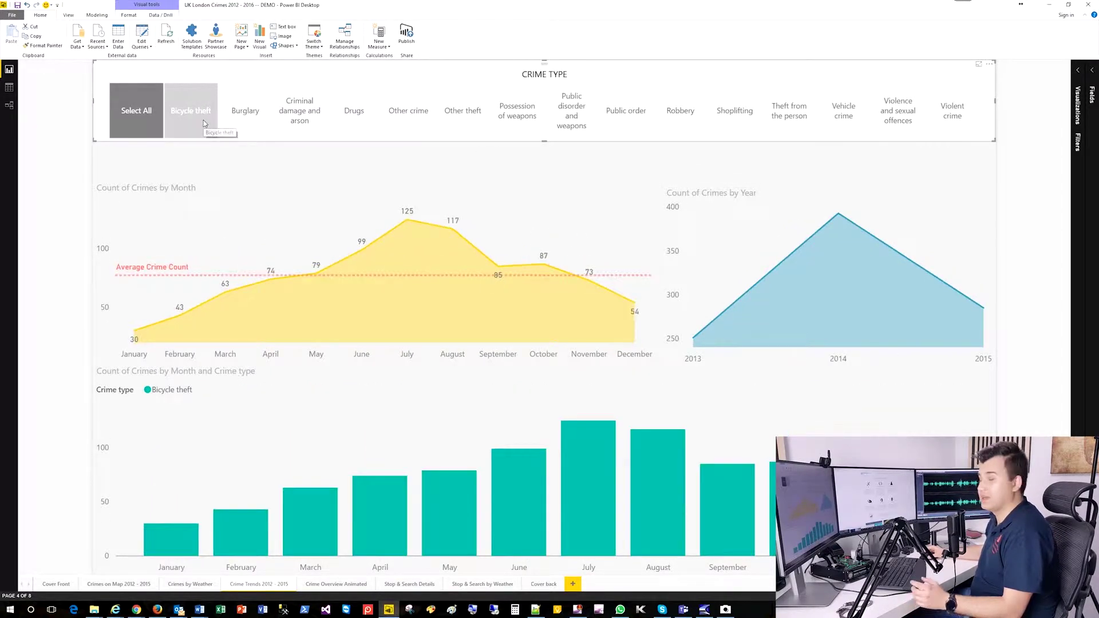
pyautogui.click(204, 123)
pyautogui.click(337, 119)
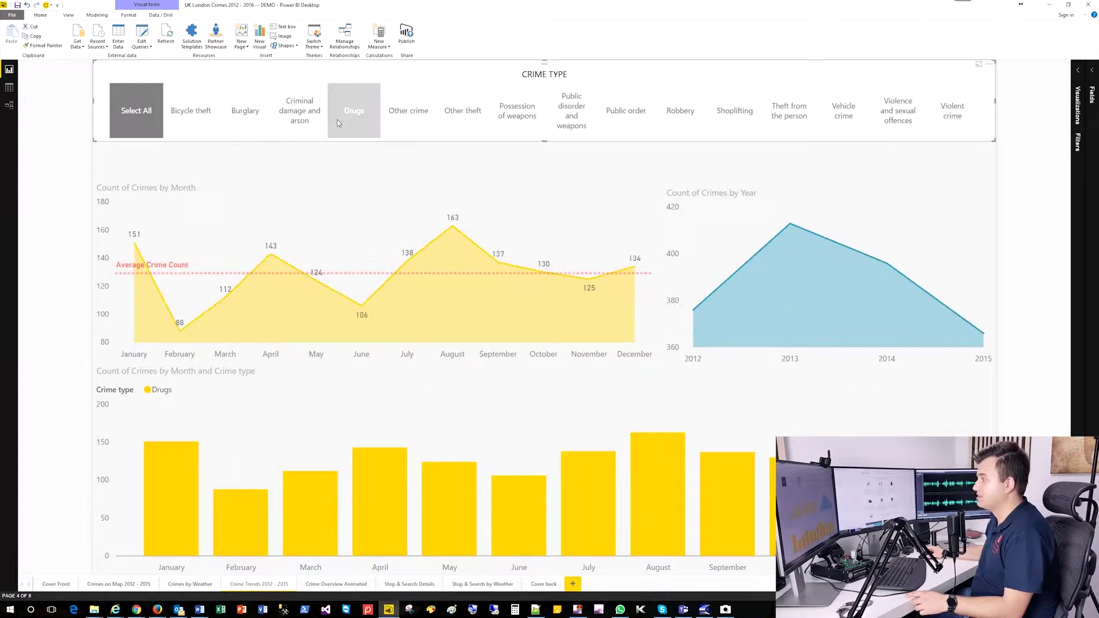
pyautogui.click(338, 119)
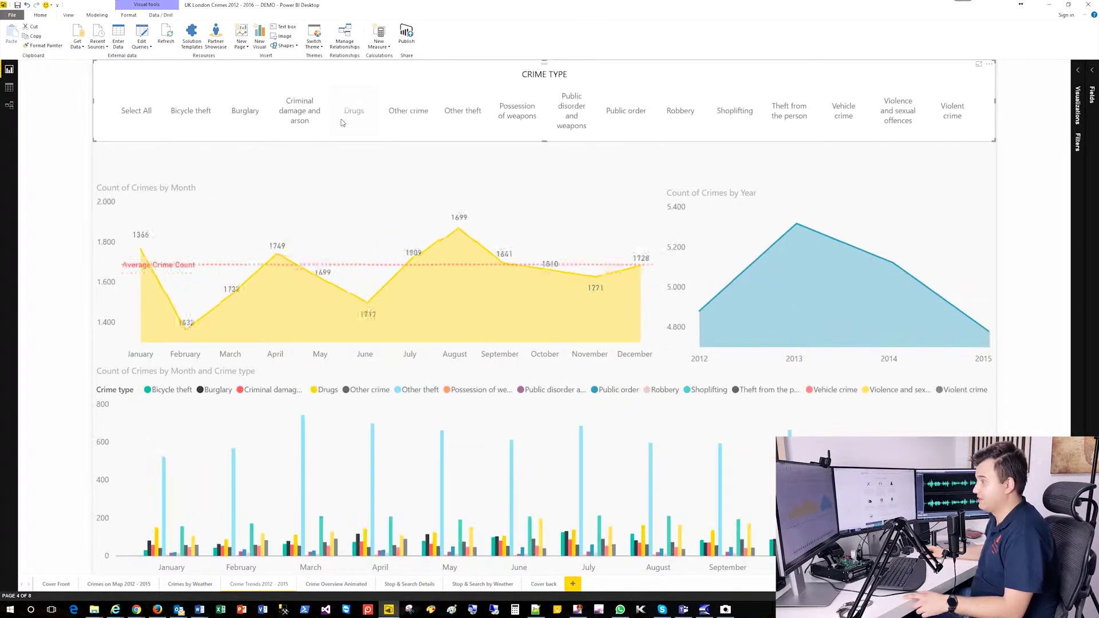
pyautogui.click(686, 114)
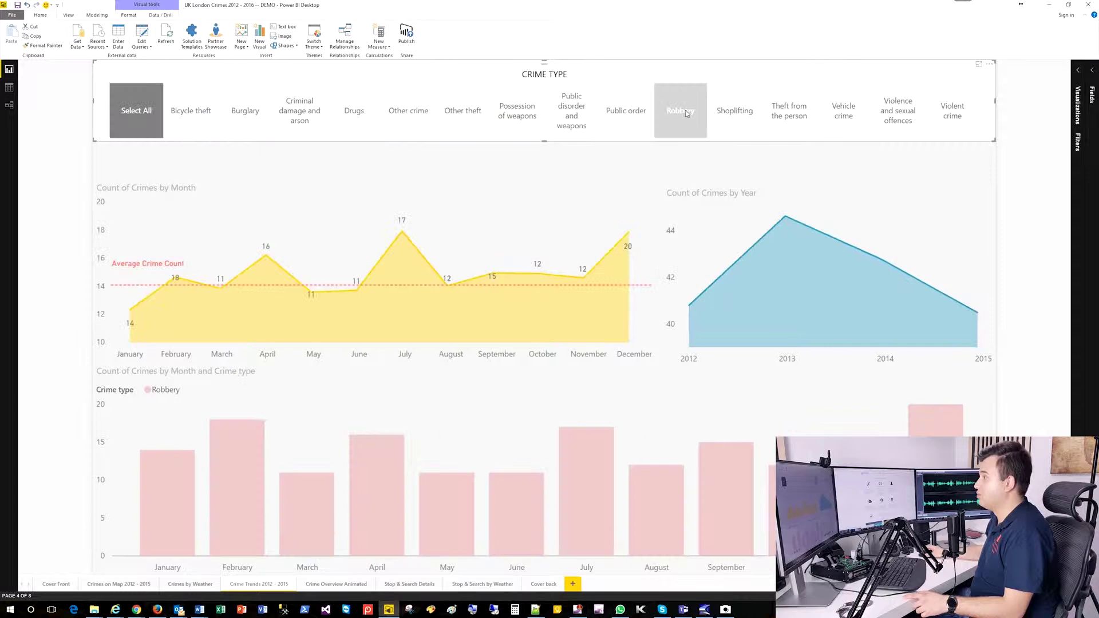
pyautogui.click(686, 112)
pyautogui.click(726, 110)
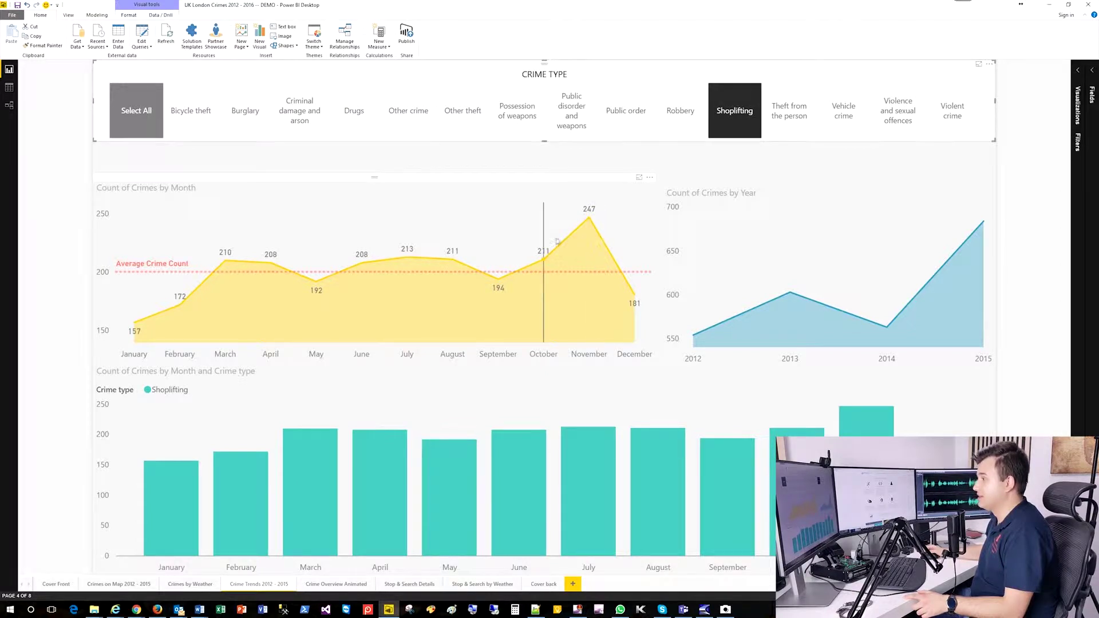
pyautogui.moveTo(558, 243)
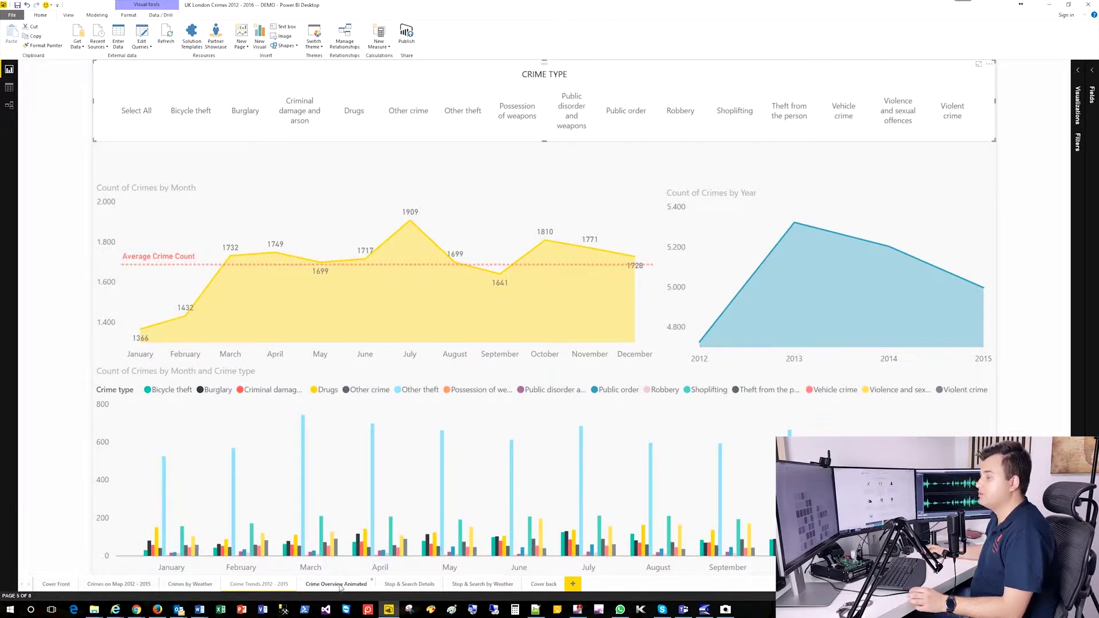
# Expand the Crimes until 2016 chart on Crime Overview Animated to focus mode and play its insights sequence
pyautogui.click(338, 584)
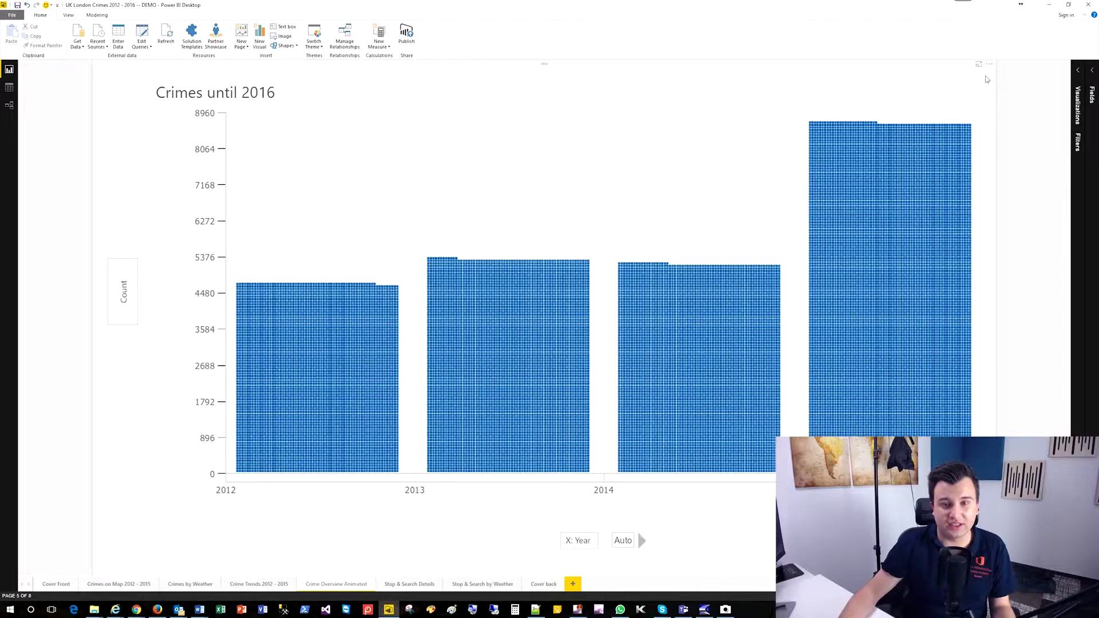
pyautogui.click(980, 64)
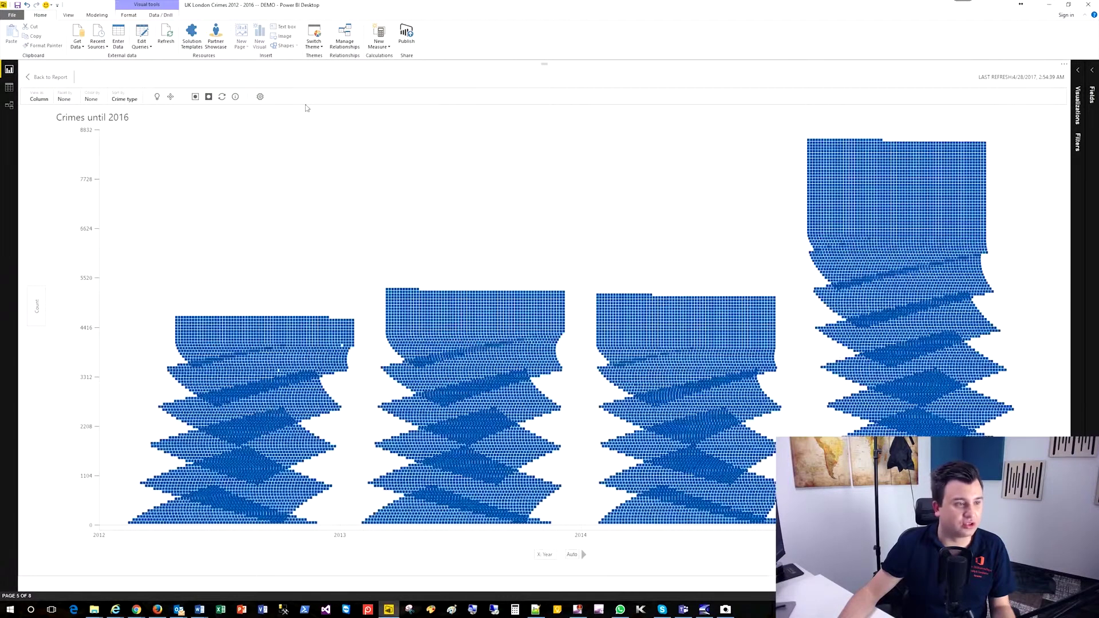
pyautogui.click(157, 98)
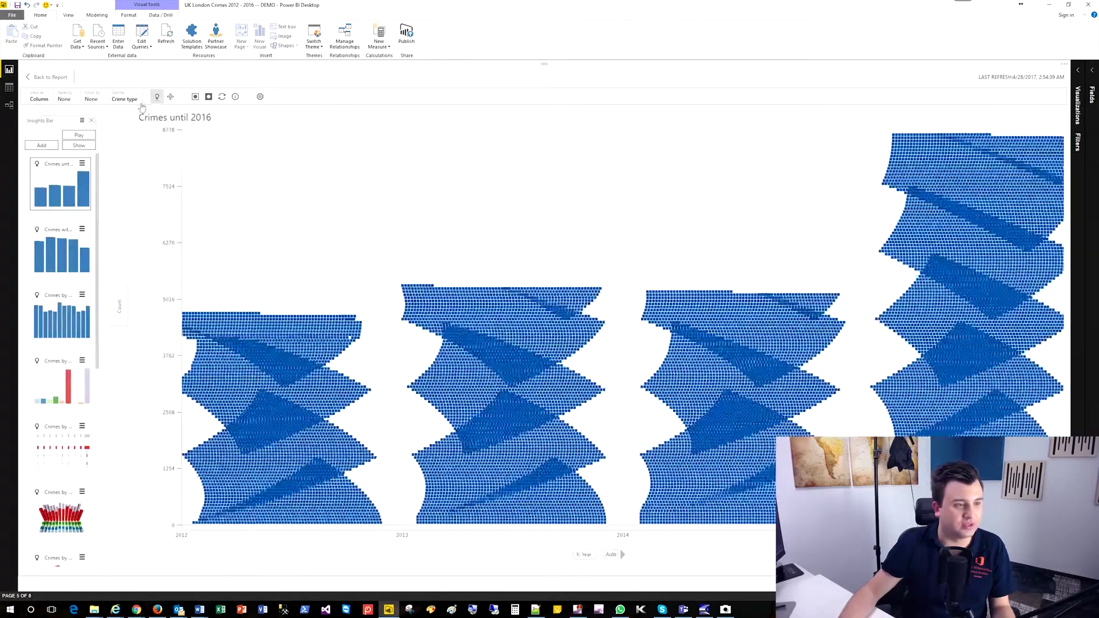
pyautogui.click(78, 135)
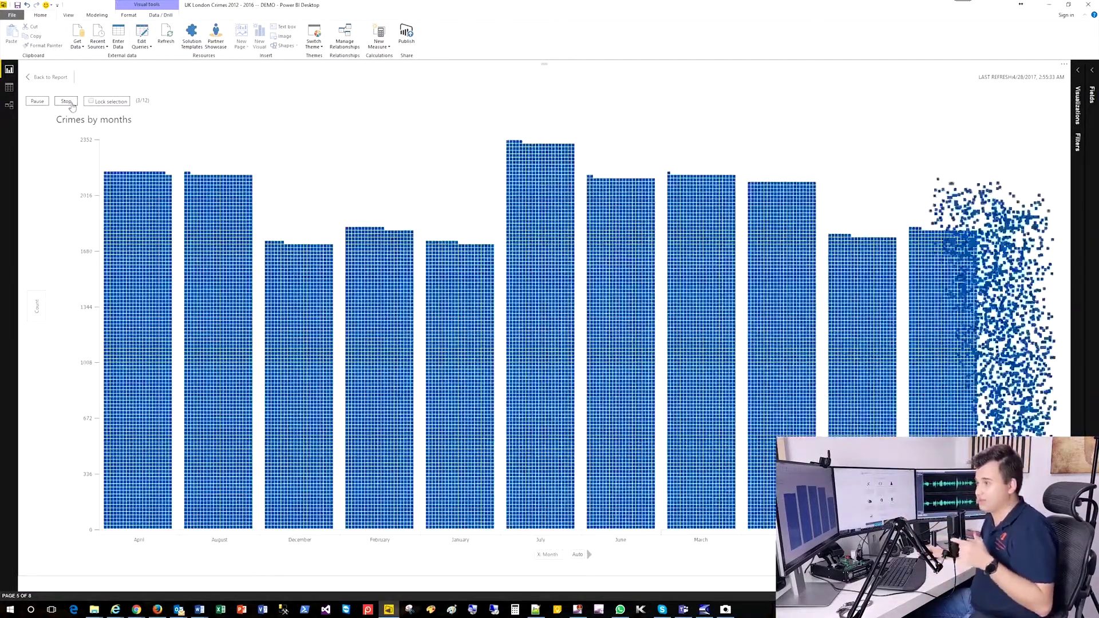
# Stop playback and load the 'Bicycle theft - suspect not found' insight as a 3D chart
pyautogui.click(67, 101)
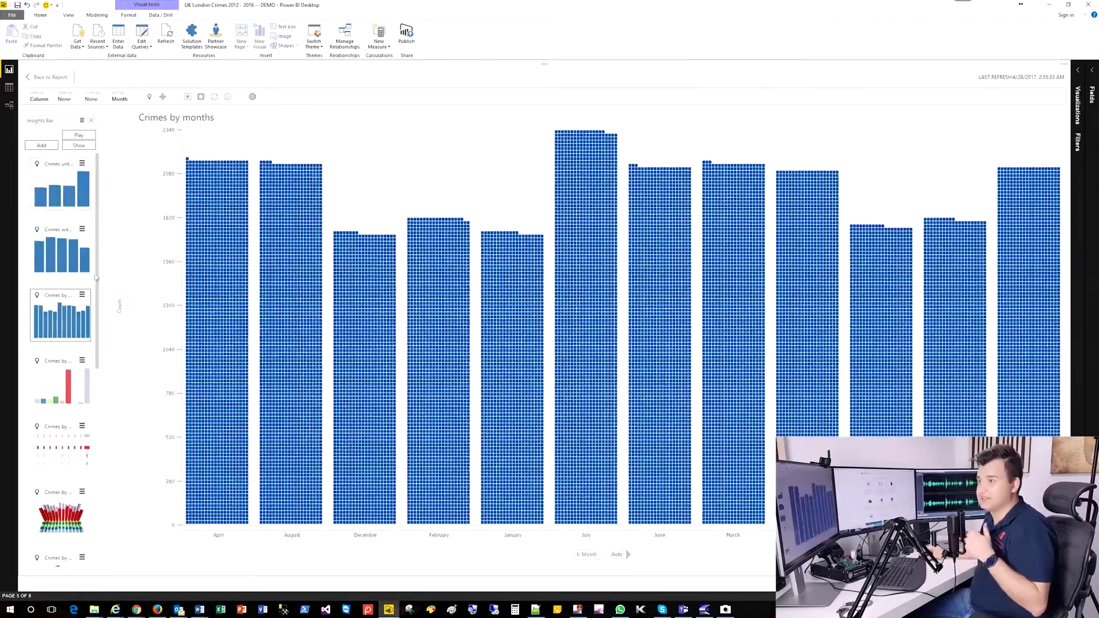
pyautogui.scroll(-5, 76, 281)
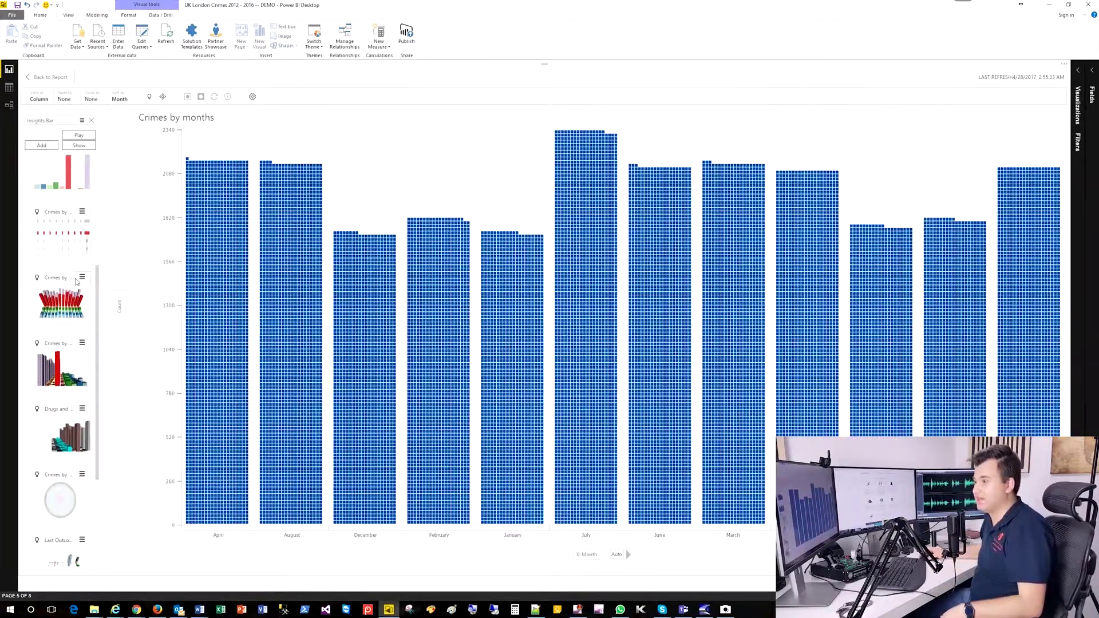
pyautogui.scroll(-3, 74, 309)
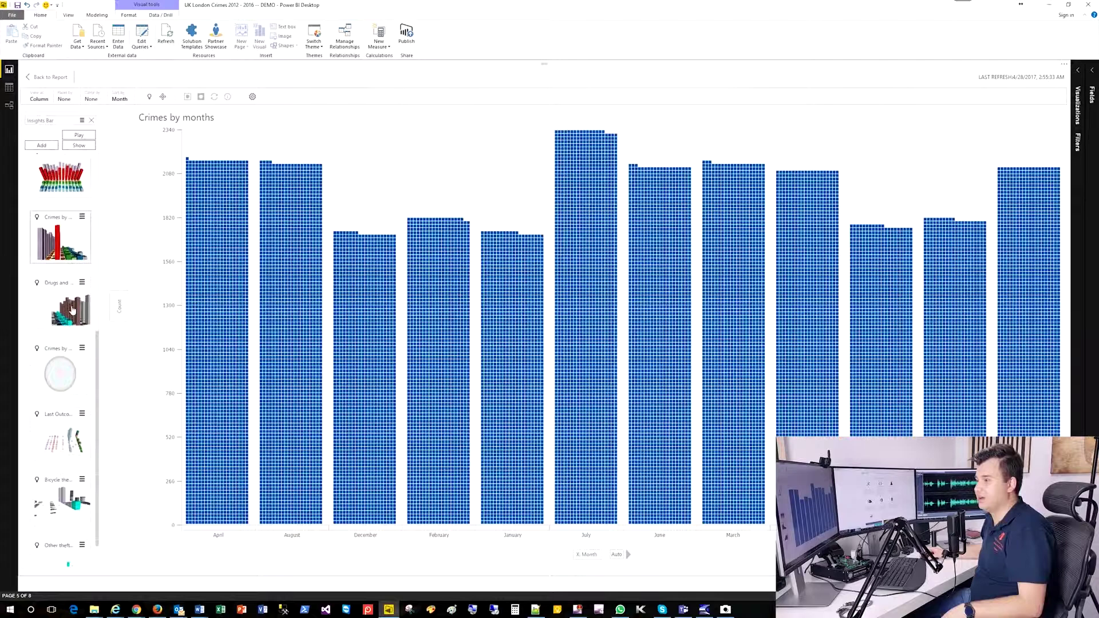
pyautogui.click(68, 492)
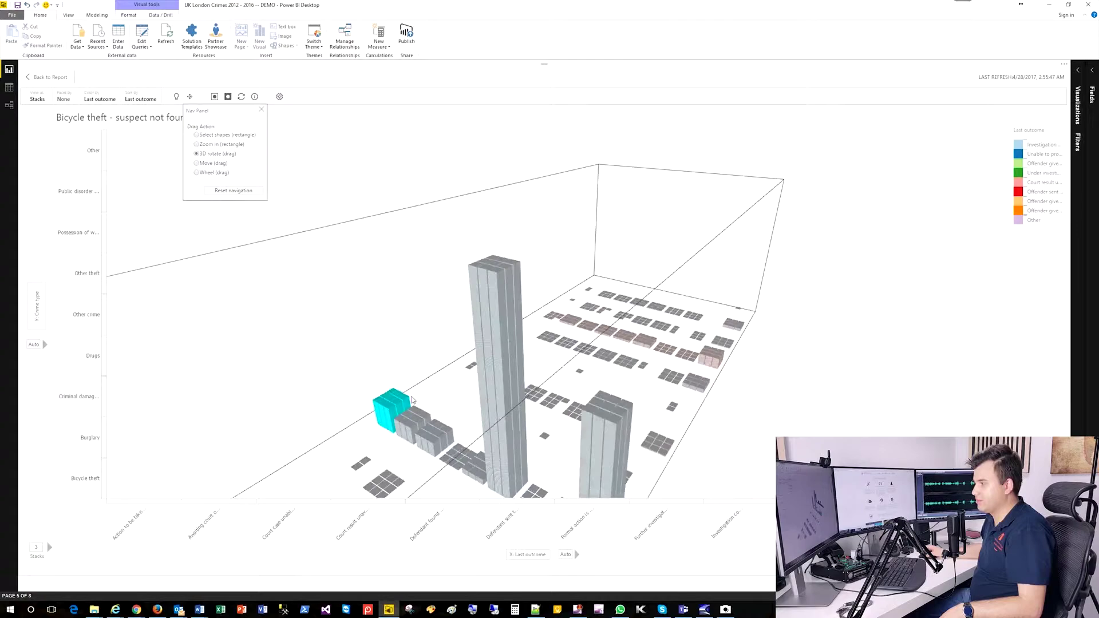
# Rotate the 3D chart, close the Nav Panel, and isolate the Bicycle theft row from the SandDance settings
pyautogui.moveTo(412, 400); pyautogui.dragTo(575, 422)
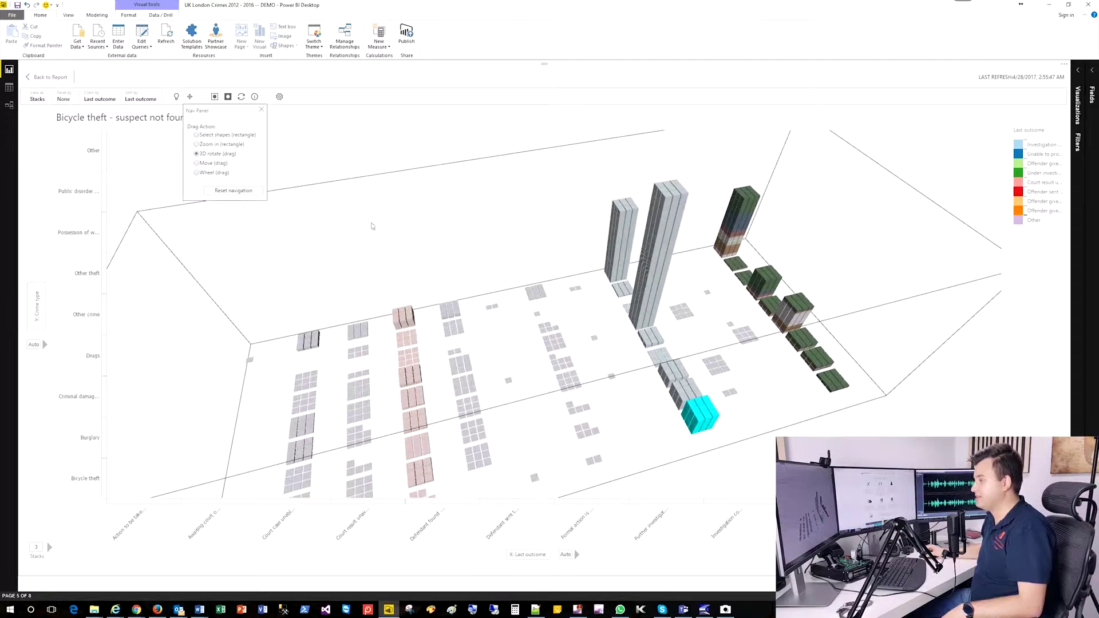
pyautogui.click(263, 111)
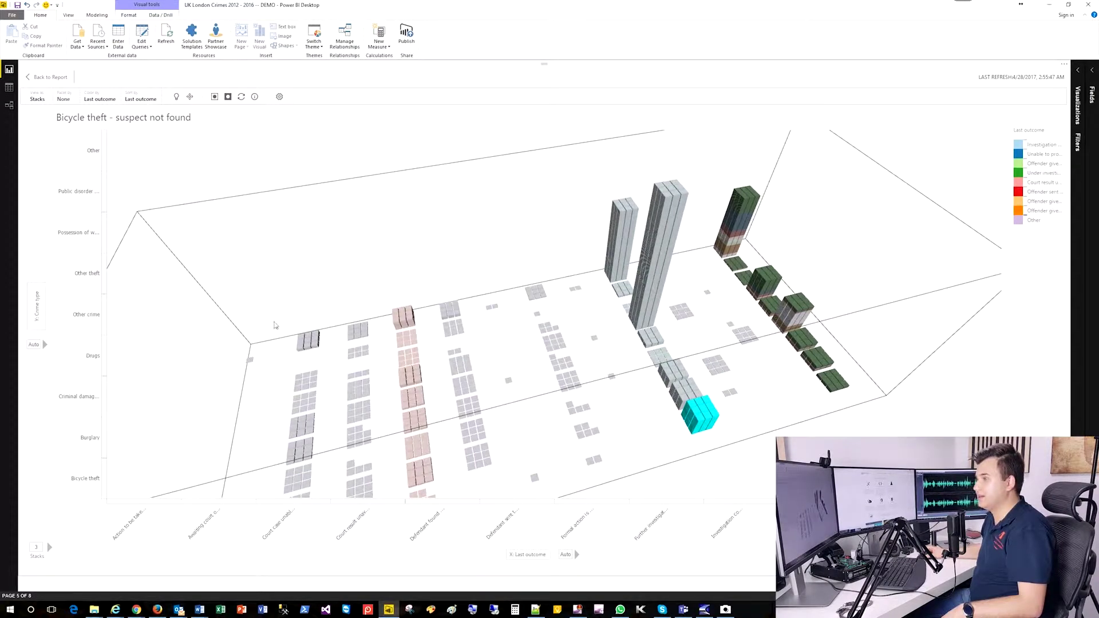
pyautogui.click(105, 477)
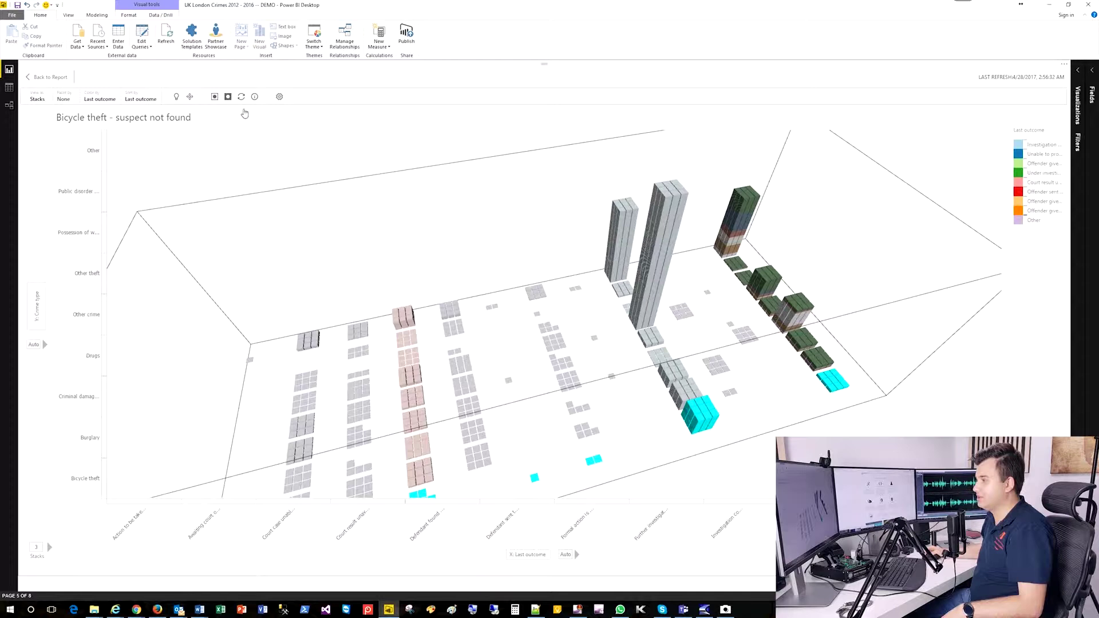
pyautogui.click(280, 98)
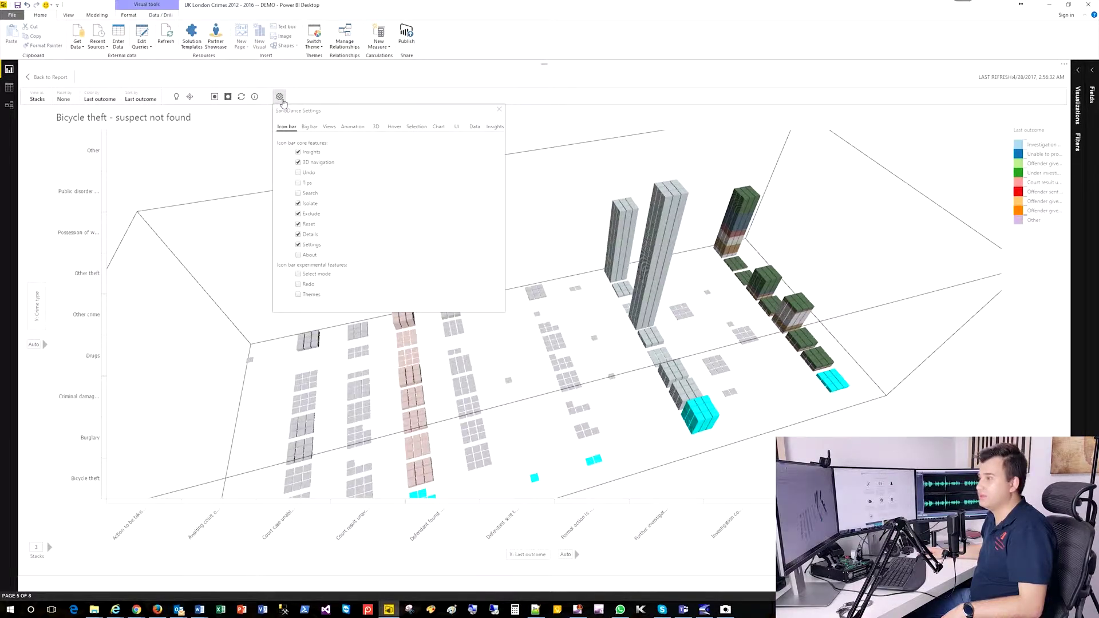
pyautogui.click(215, 97)
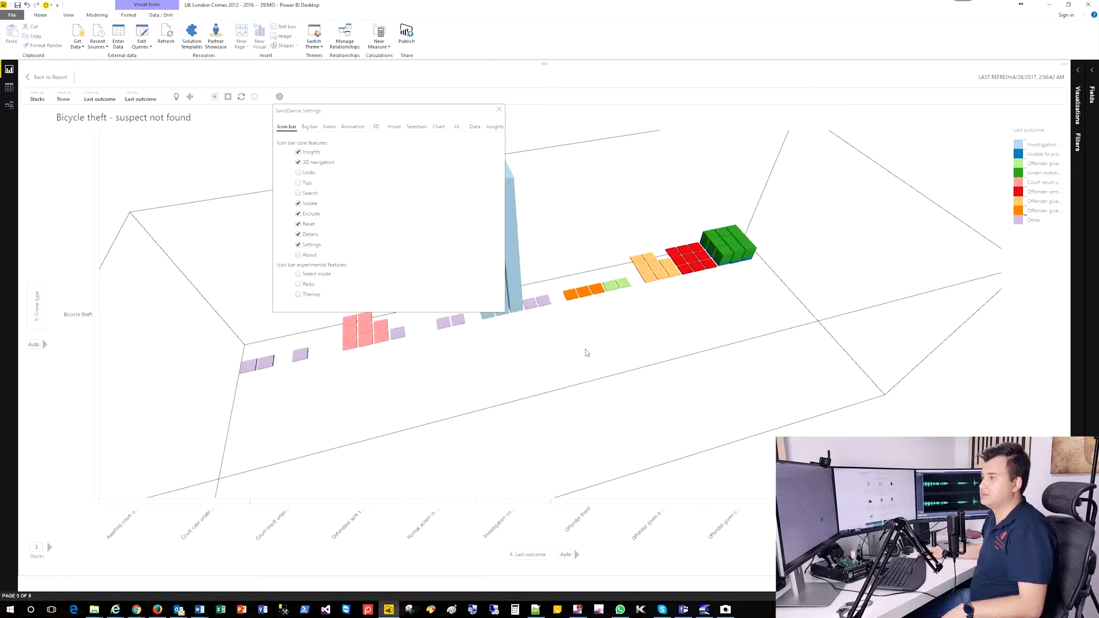
pyautogui.click(499, 109)
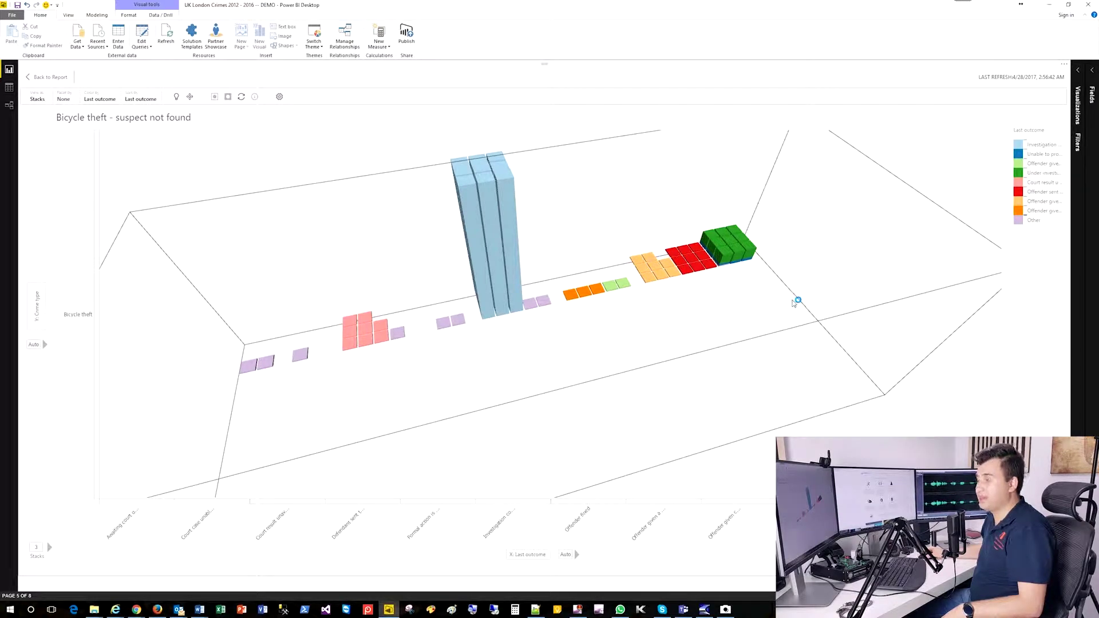
# Rotate the 3D Bicycle theft chart to a frontal view, then highlight the tall Investigation complete stack
pyautogui.click(190, 96)
pyautogui.moveTo(462, 367); pyautogui.dragTo(490, 336)
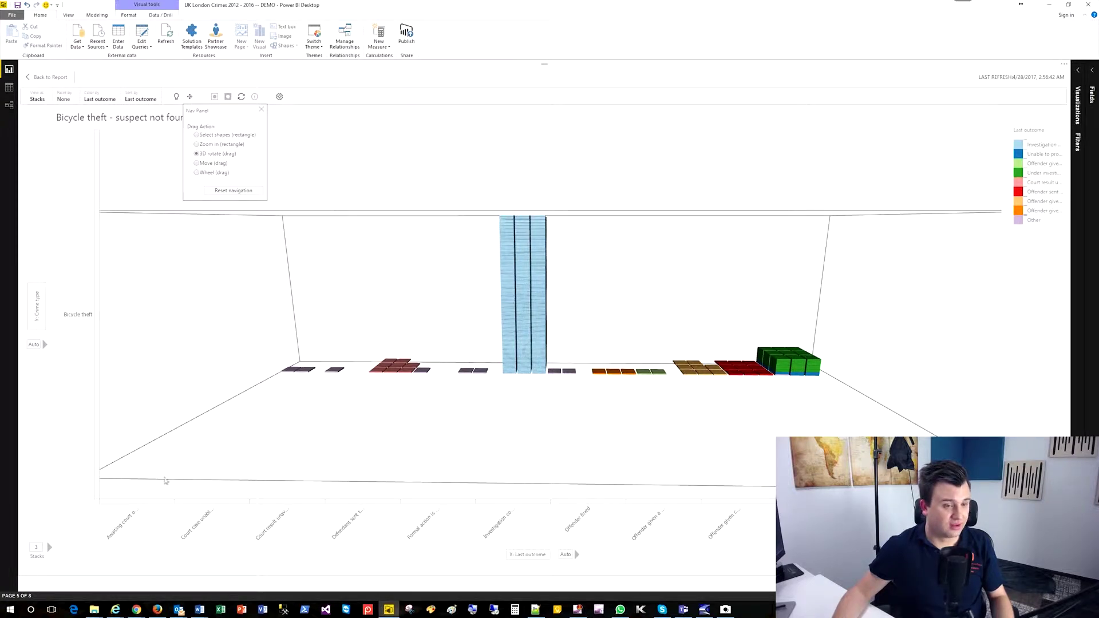
pyautogui.click(142, 503)
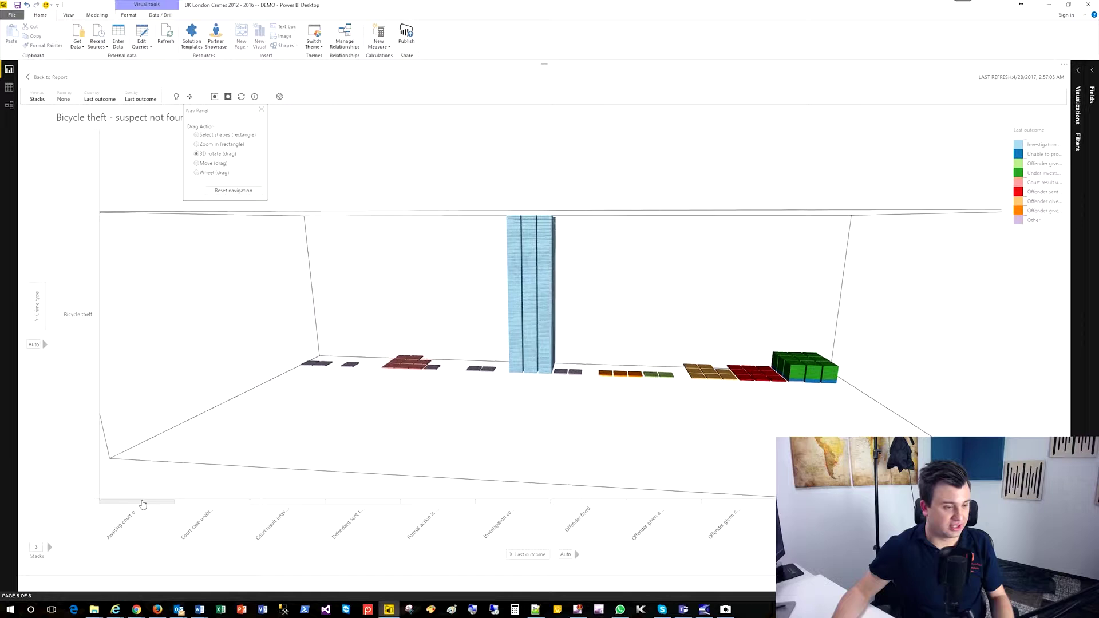
pyautogui.click(142, 503)
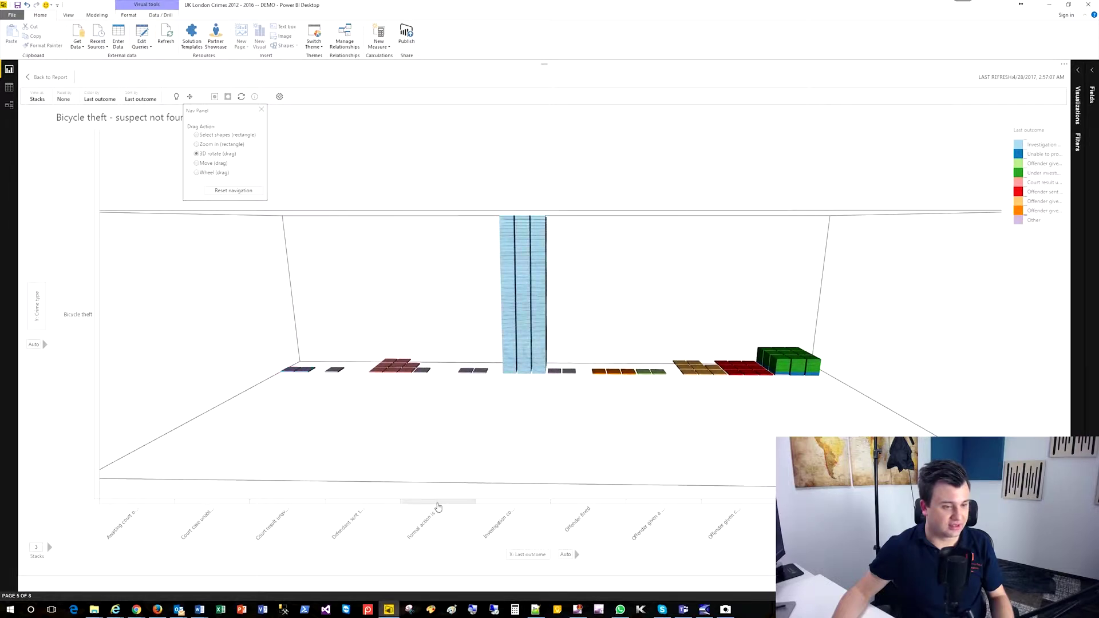
pyautogui.click(438, 507)
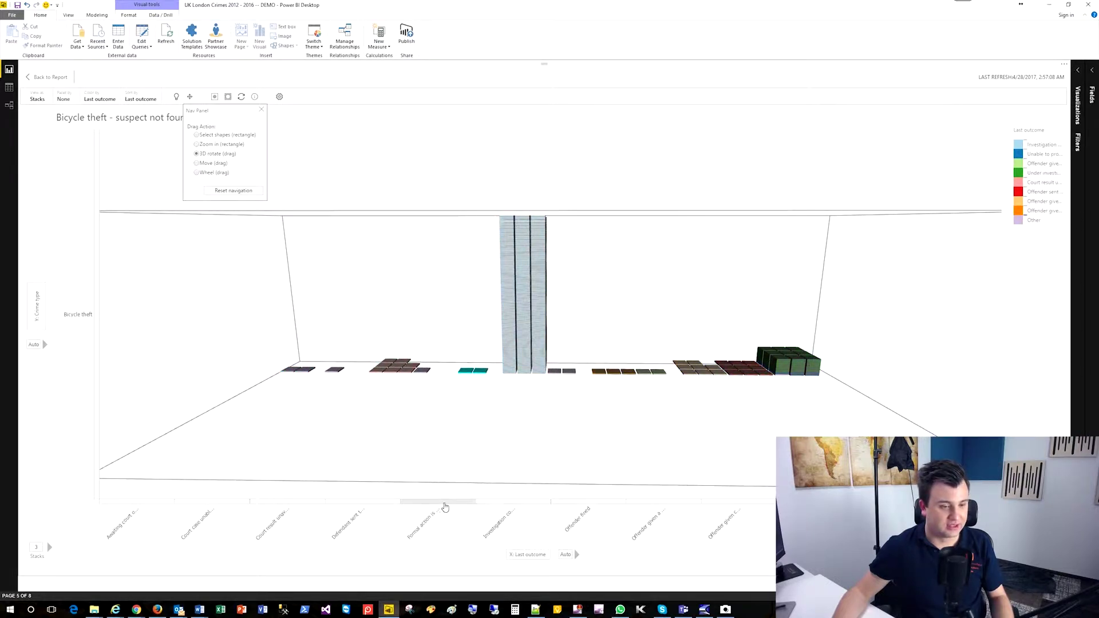
pyautogui.click(441, 505)
pyautogui.click(505, 506)
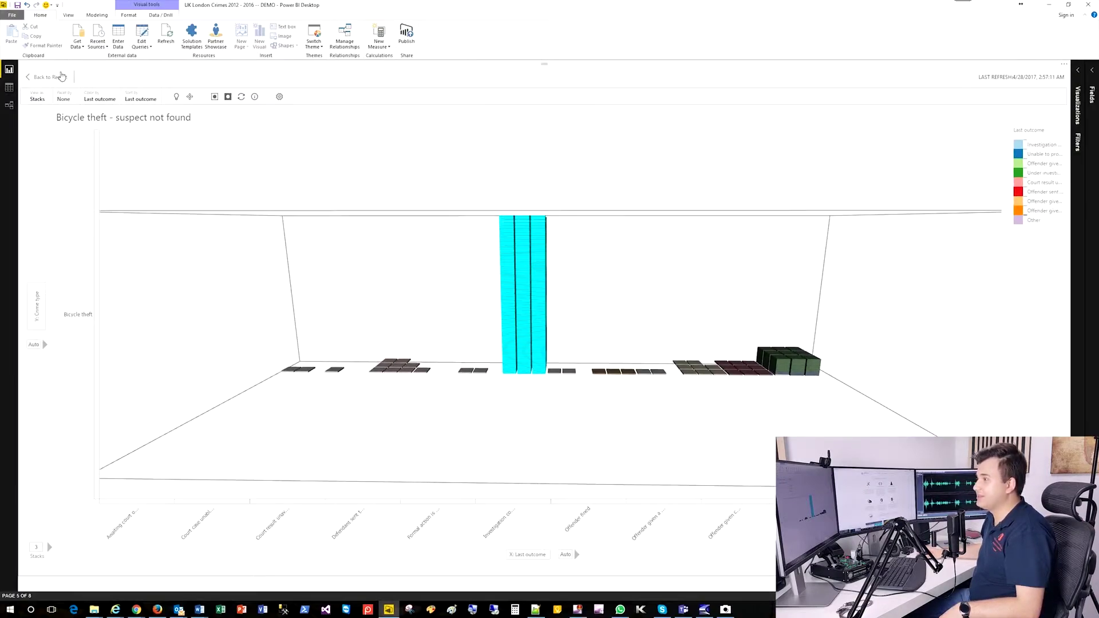
# Exit focus mode with Back to Report
pyautogui.click(58, 78)
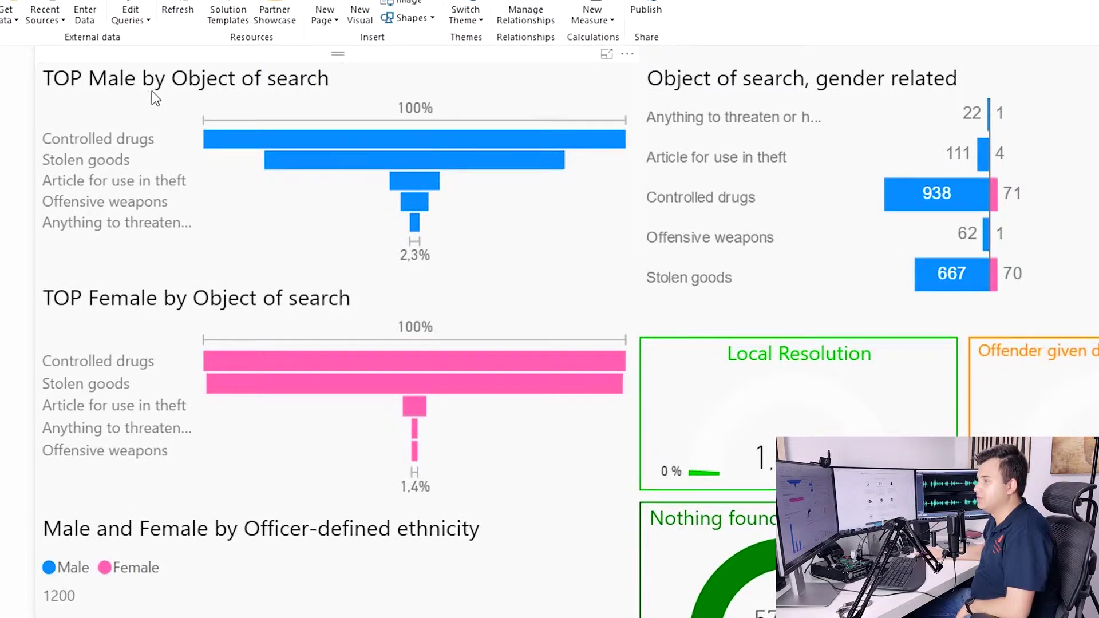
# Inspect the Female funnel, Object of search chart, and ethnicity slicer and chart, then read the gauge tooltips
pyautogui.click(310, 316)
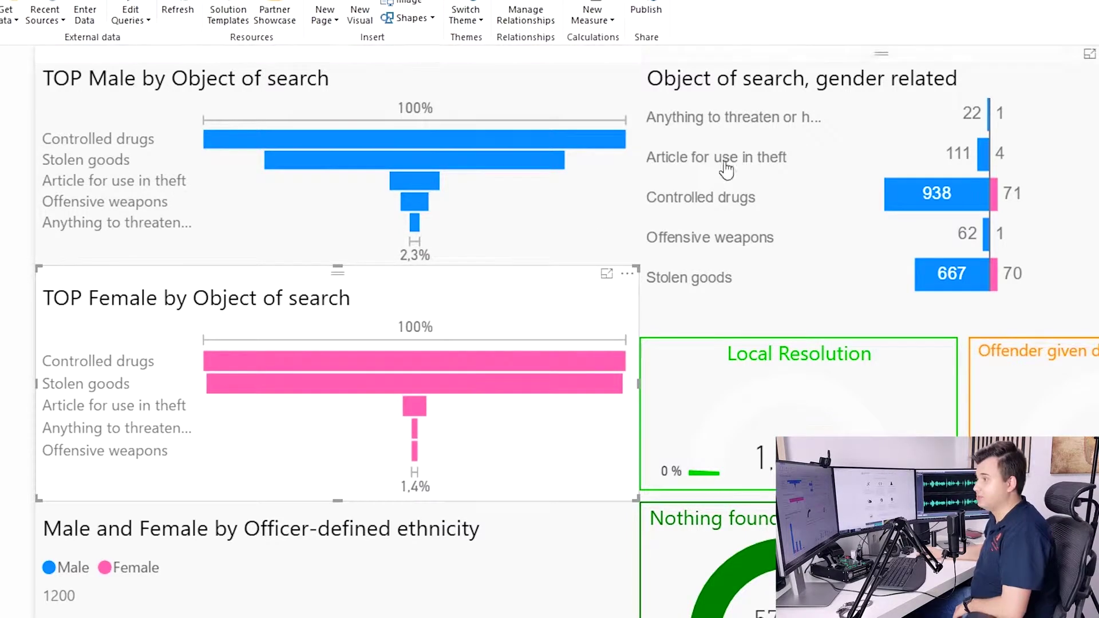
pyautogui.click(829, 138)
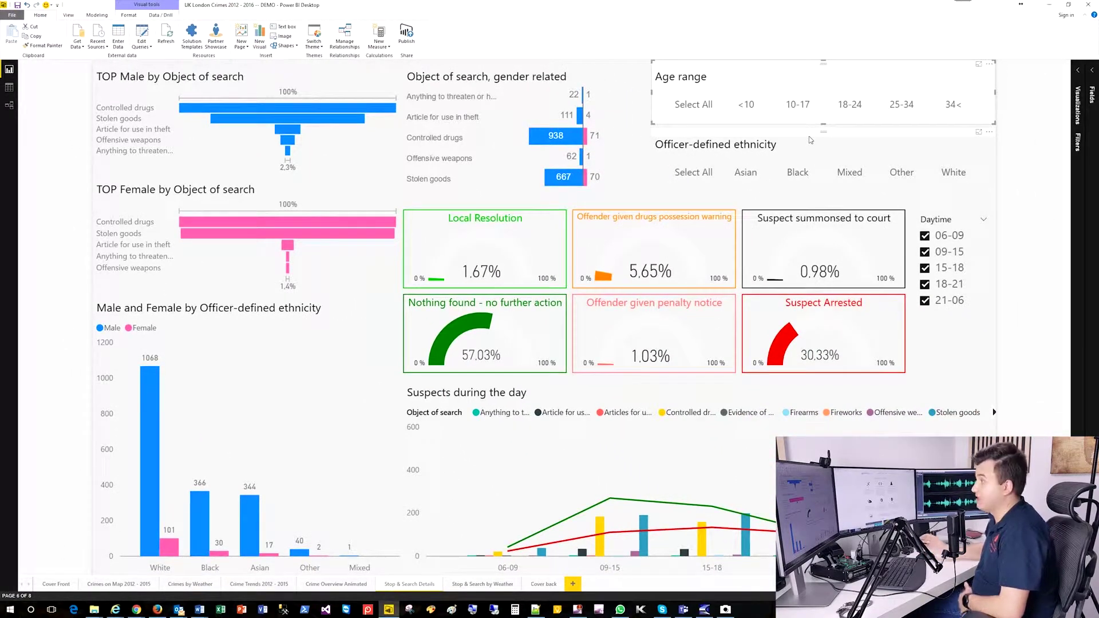
pyautogui.click(811, 140)
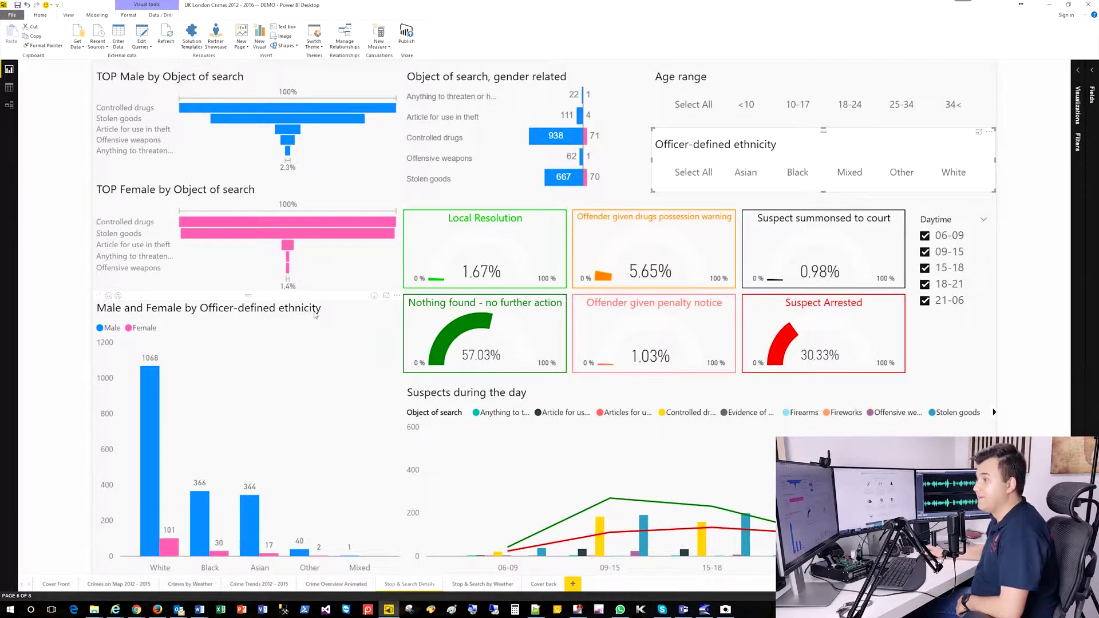
pyautogui.click(335, 310)
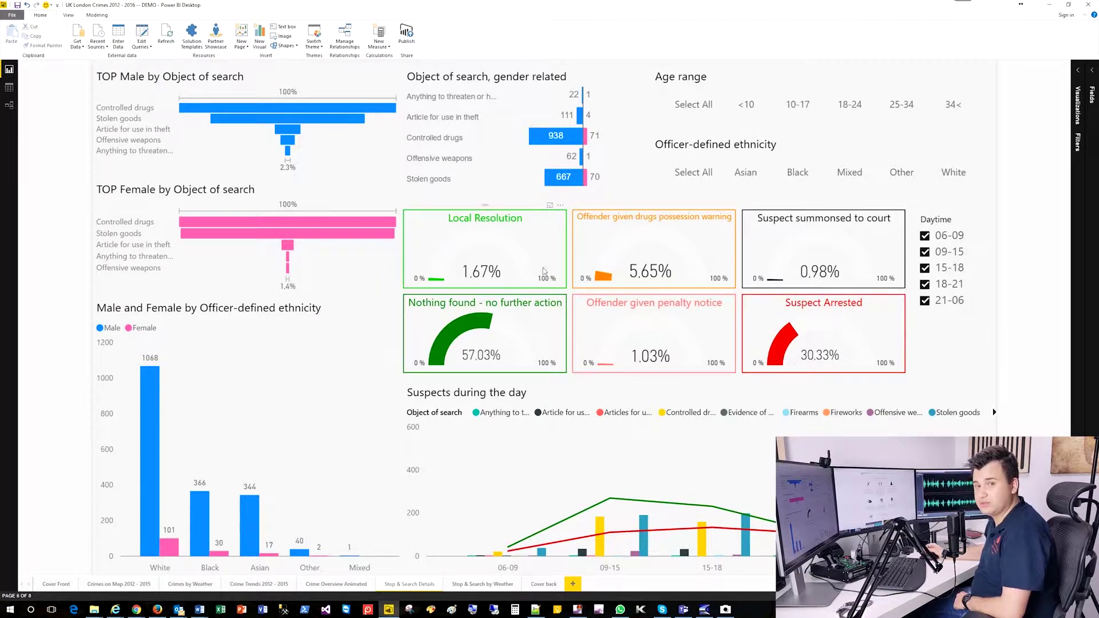
pyautogui.moveTo(745, 320)
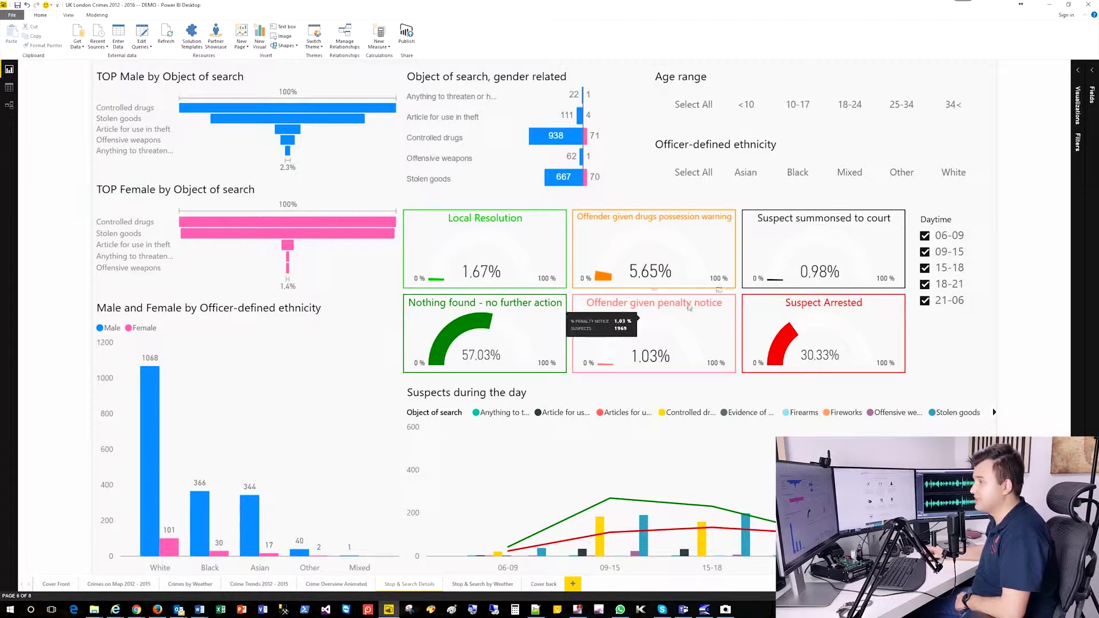
pyautogui.moveTo(822, 253)
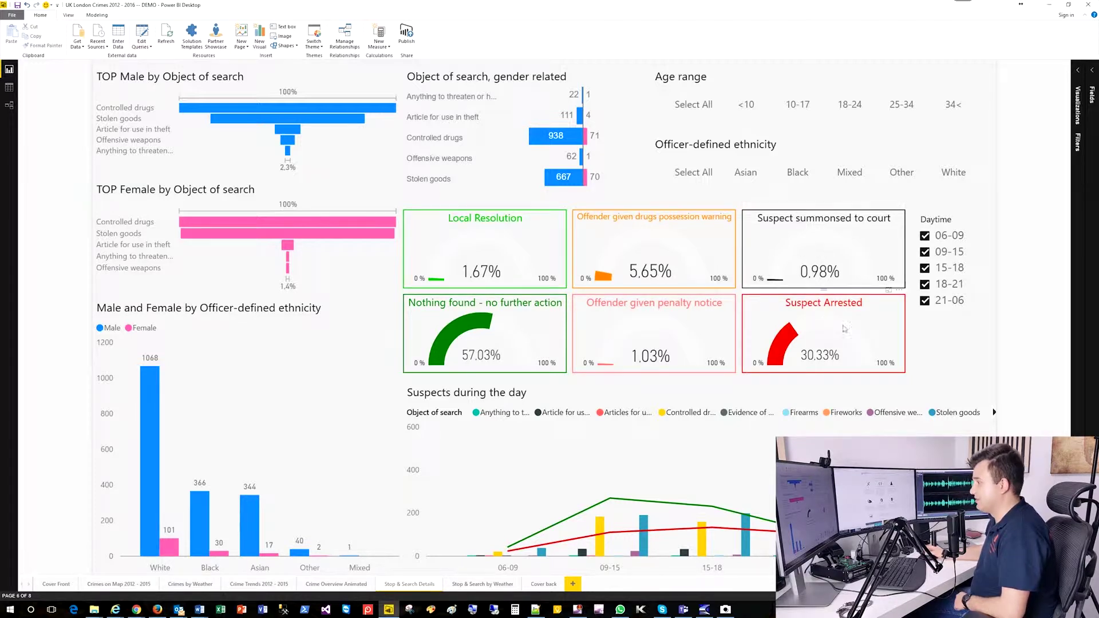
pyautogui.moveTo(848, 326)
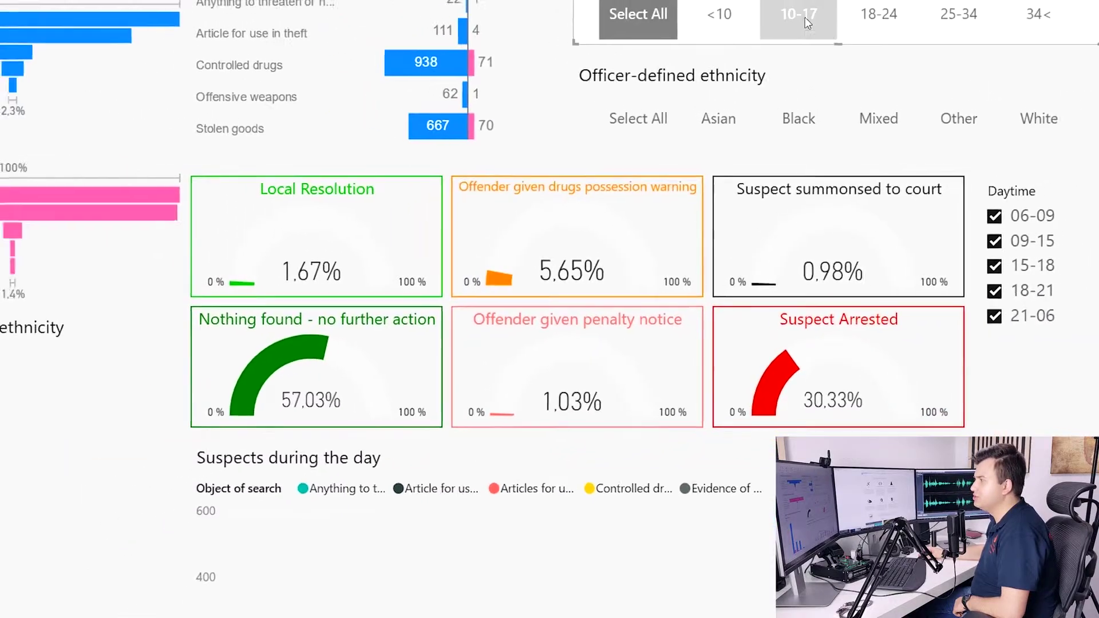
# Select 10-17 in the Age range slicer and review the gender funnels' top search objects
pyautogui.click(805, 17)
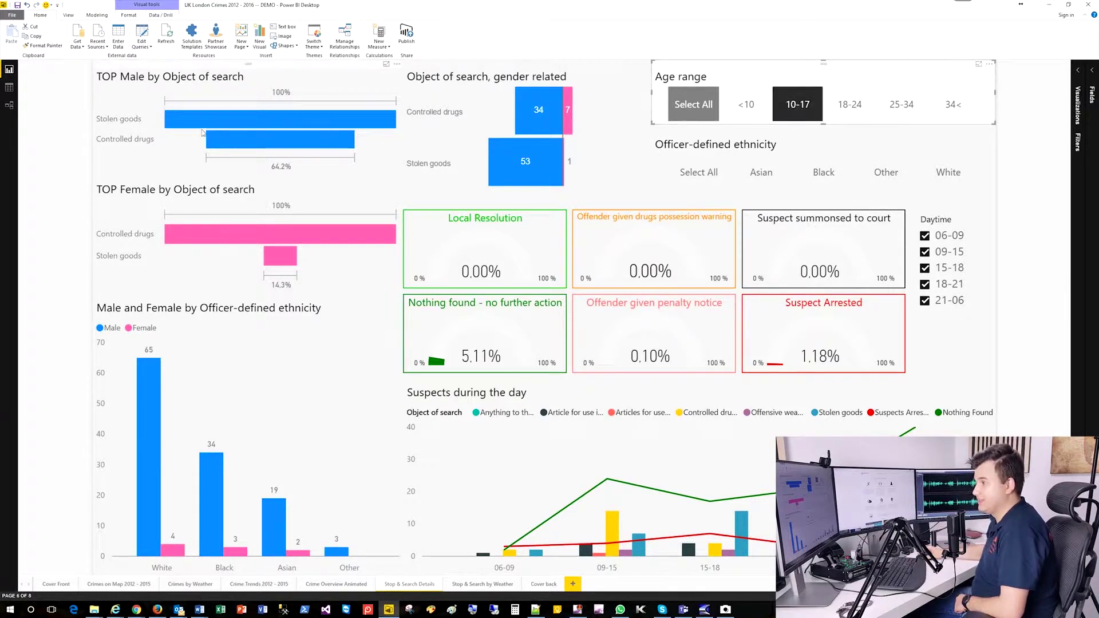
pyautogui.moveTo(235, 119)
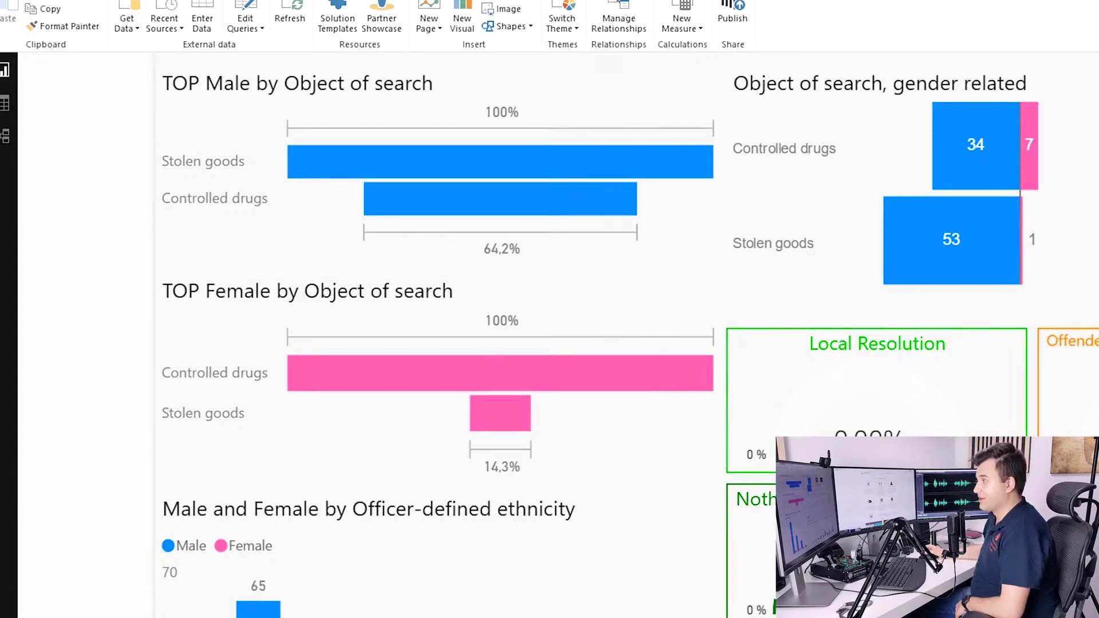
pyautogui.click(849, 106)
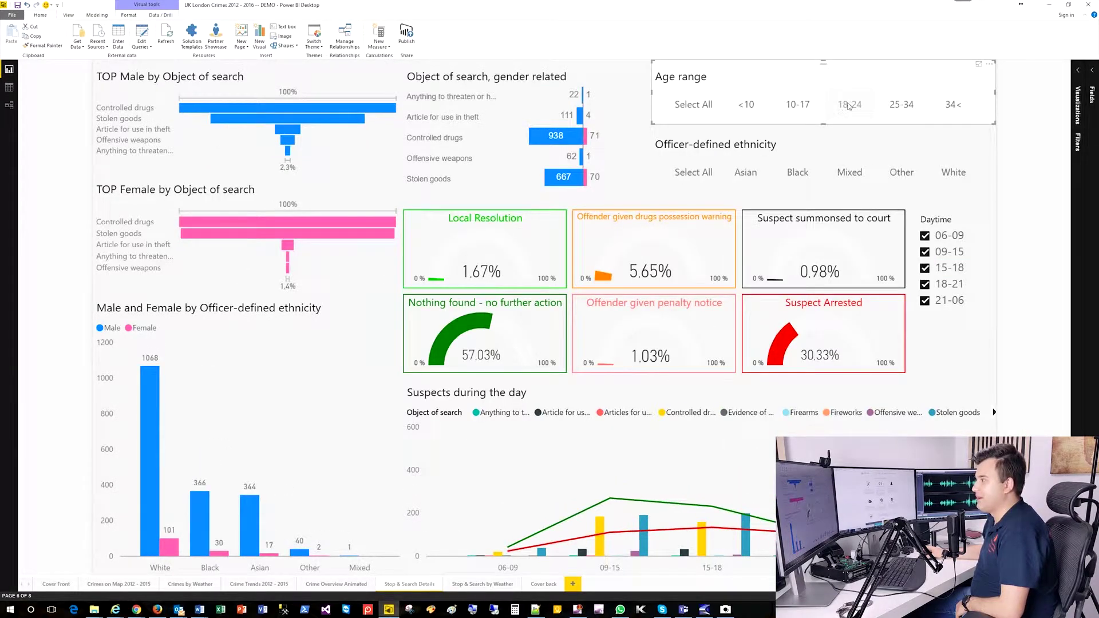
pyautogui.click(850, 107)
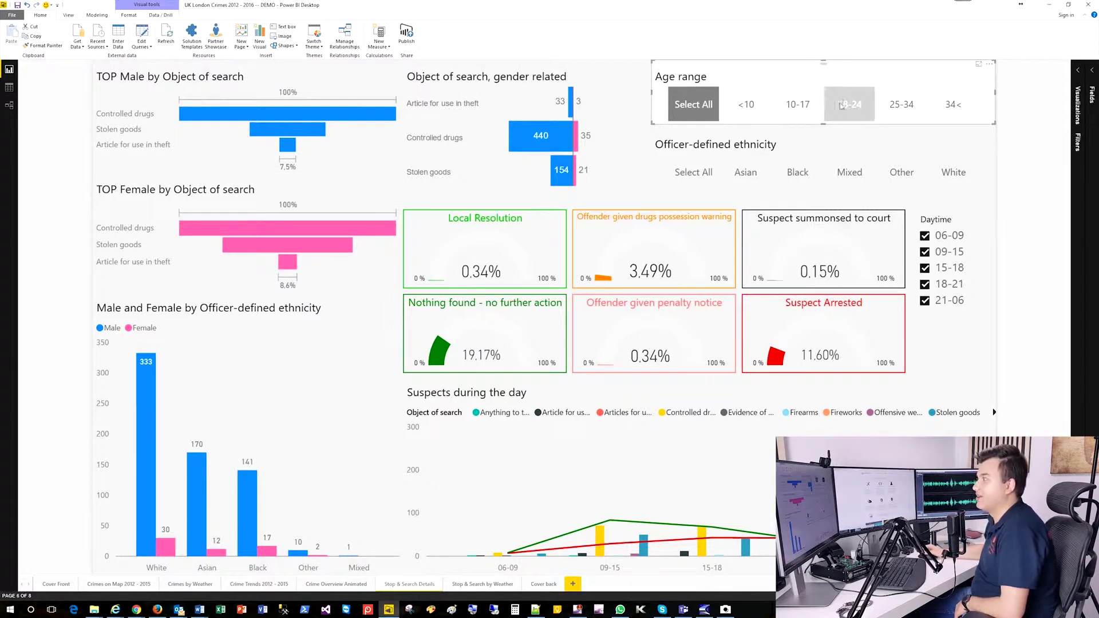
pyautogui.click(900, 108)
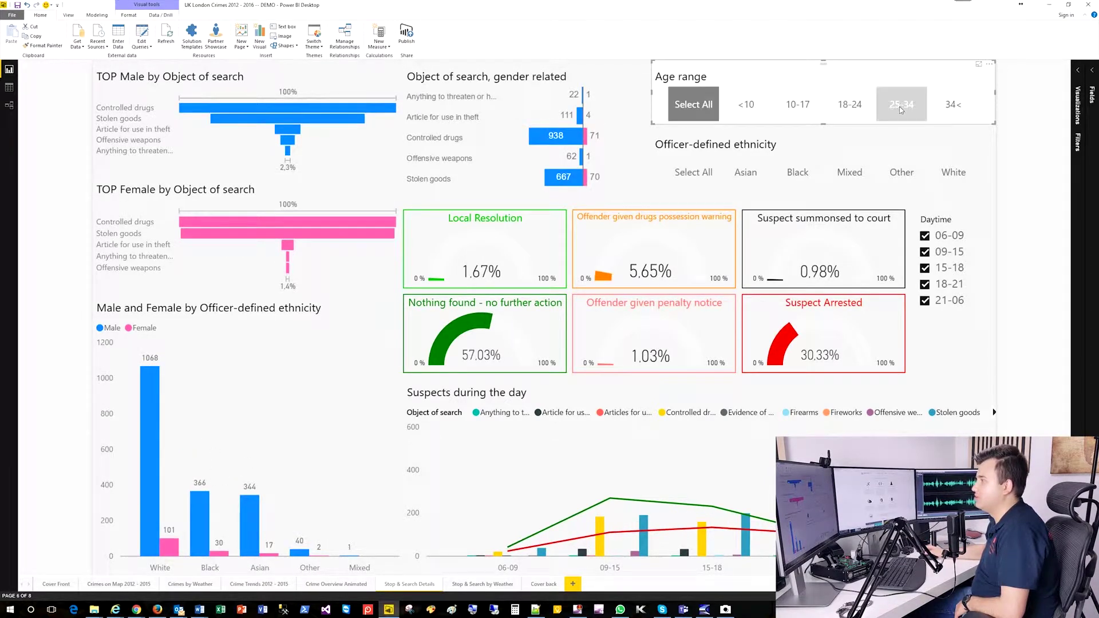
pyautogui.click(901, 109)
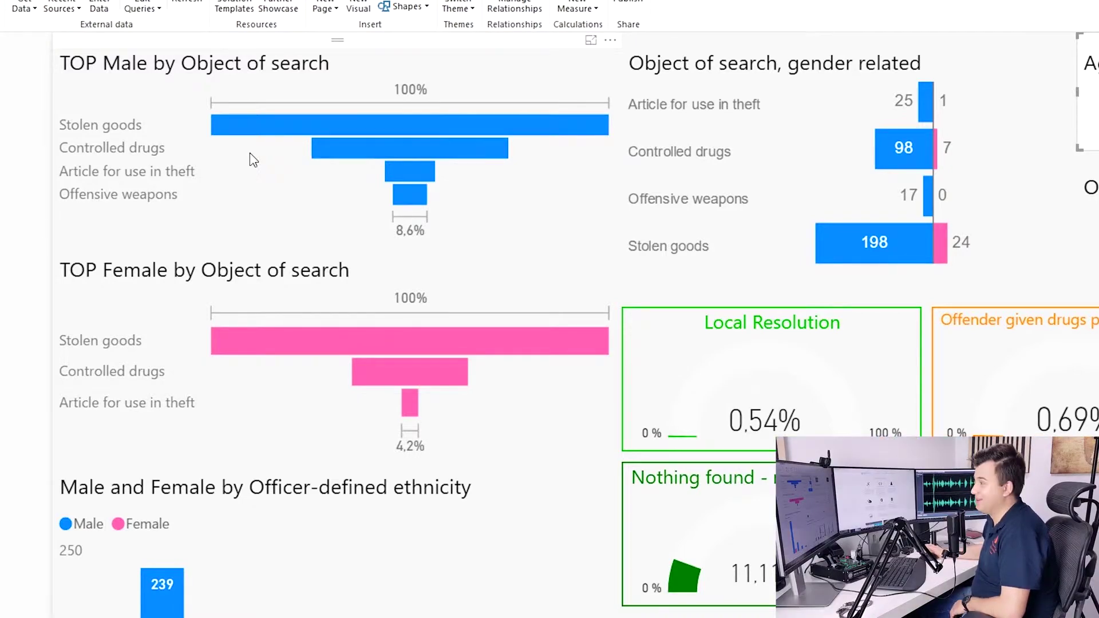
pyautogui.moveTo(232, 136)
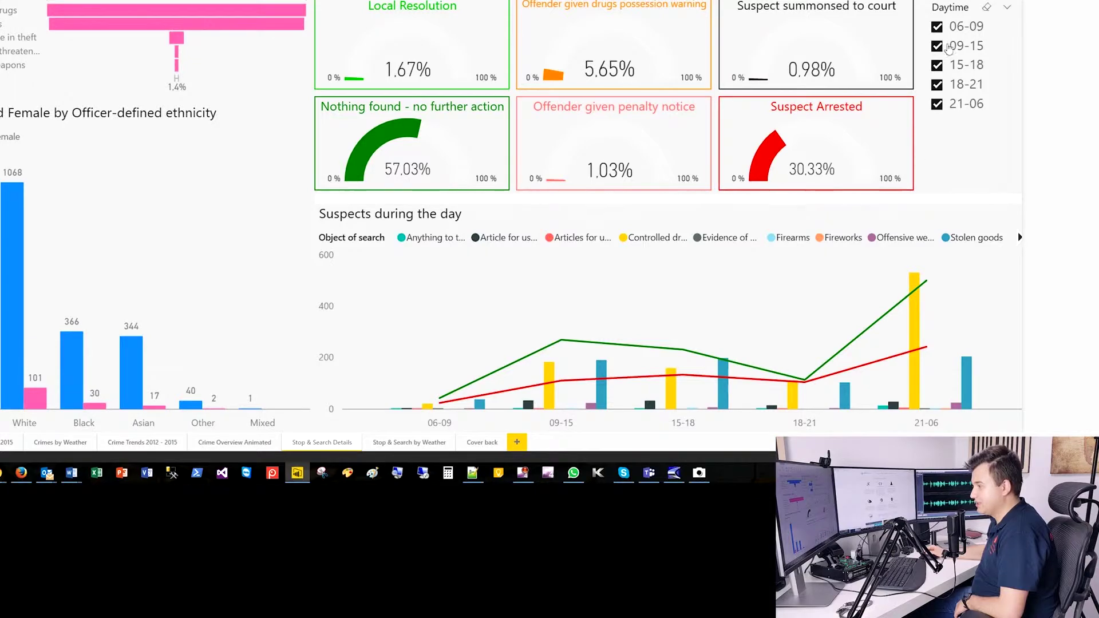
pyautogui.click(960, 27)
pyautogui.click(961, 47)
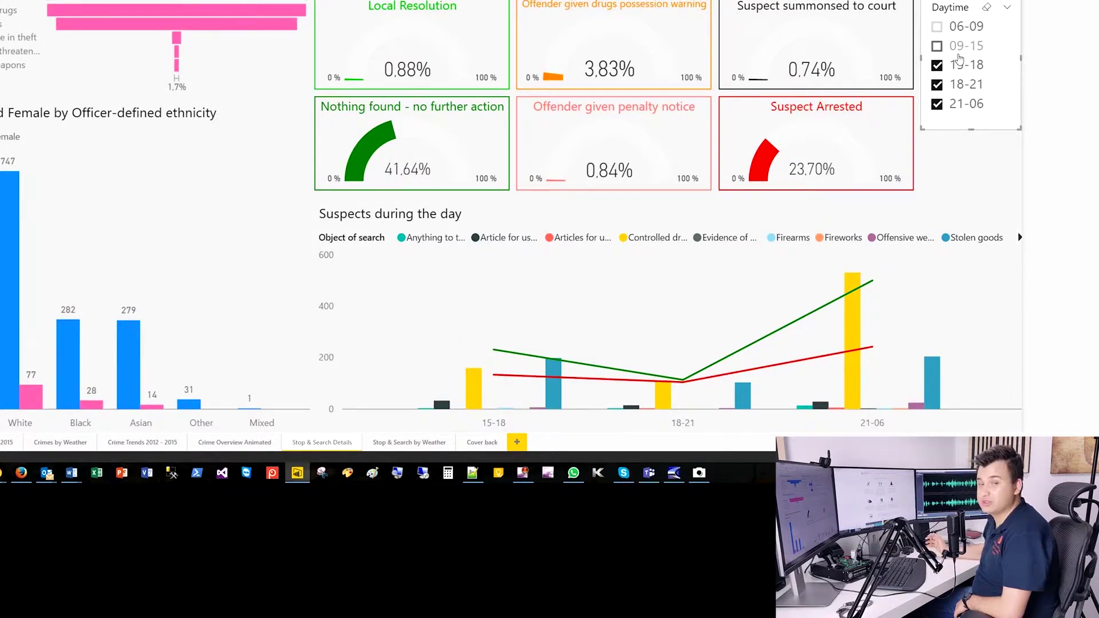
pyautogui.click(957, 51)
pyautogui.click(955, 30)
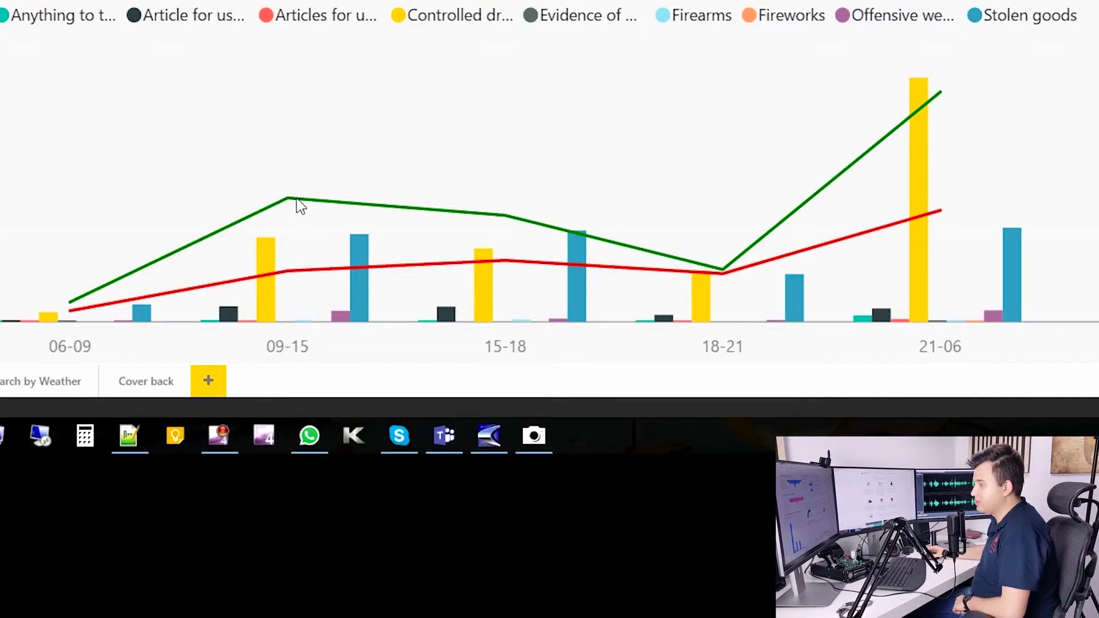
pyautogui.moveTo(268, 211)
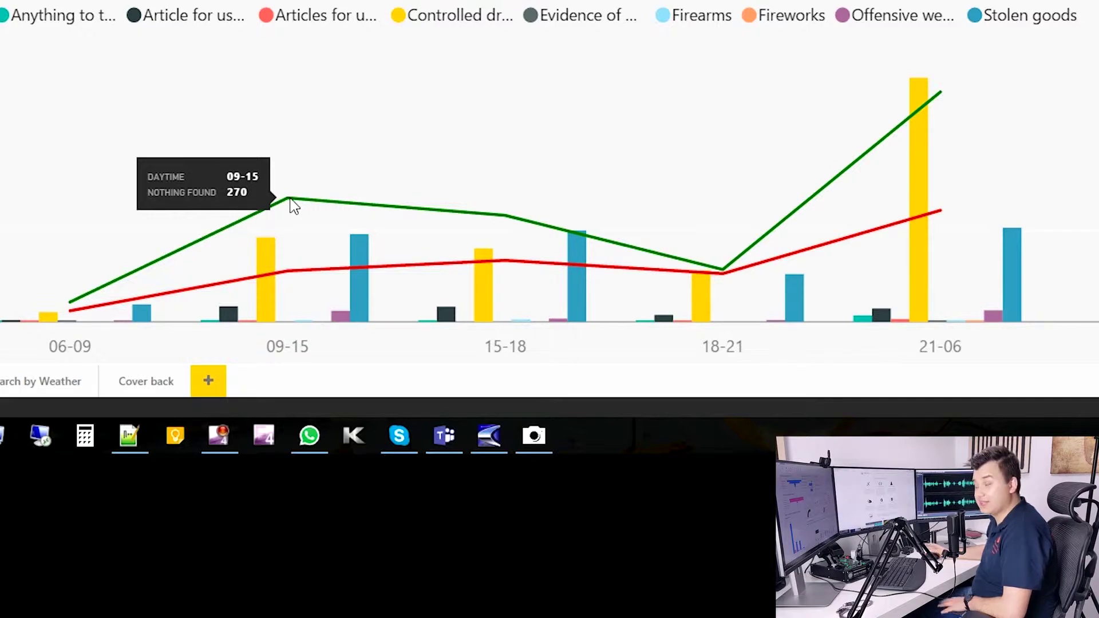
pyautogui.moveTo(724, 267)
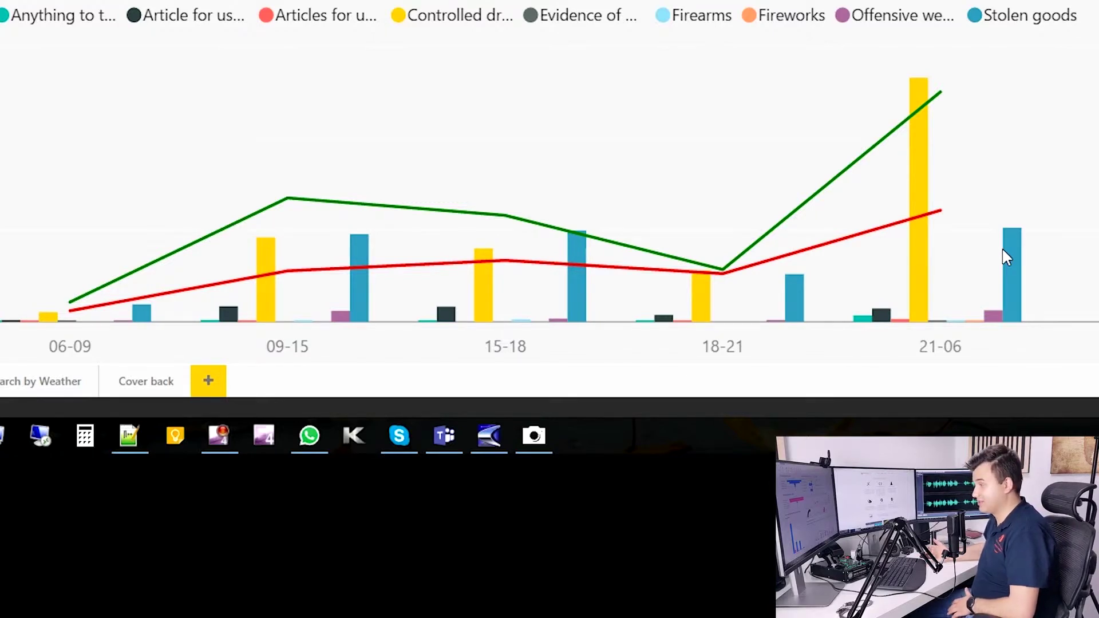
pyautogui.moveTo(861, 240)
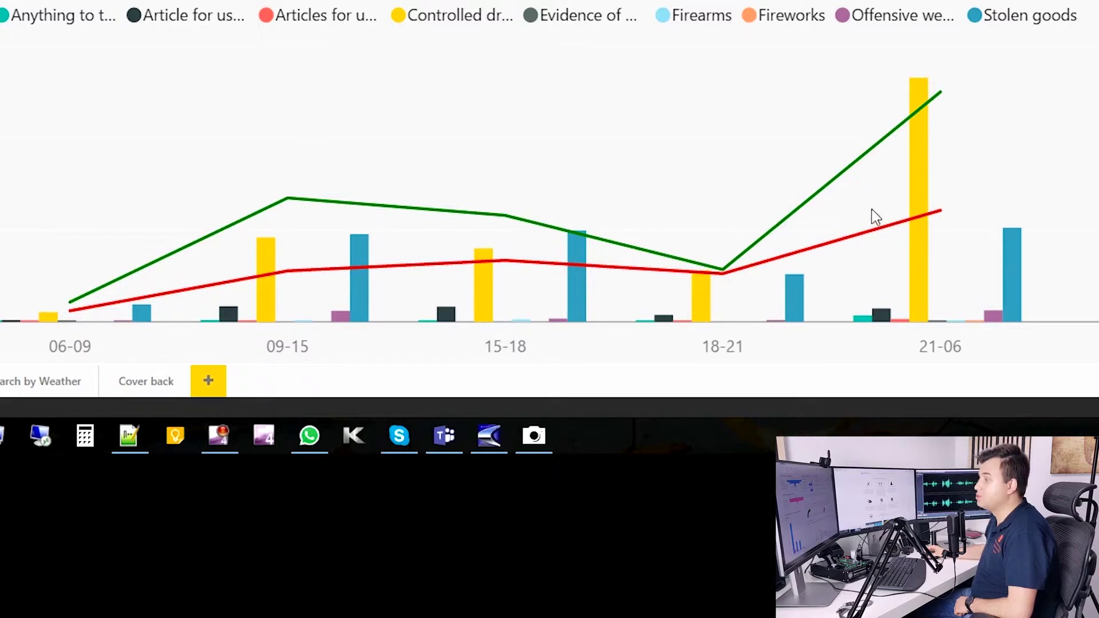
pyautogui.moveTo(888, 142)
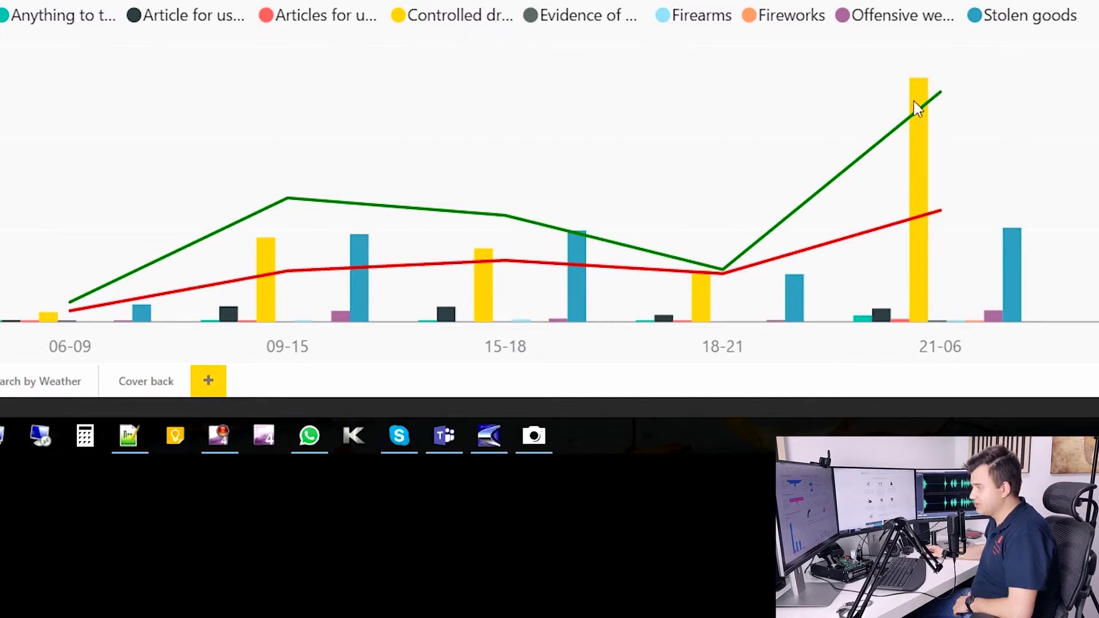
pyautogui.moveTo(921, 156)
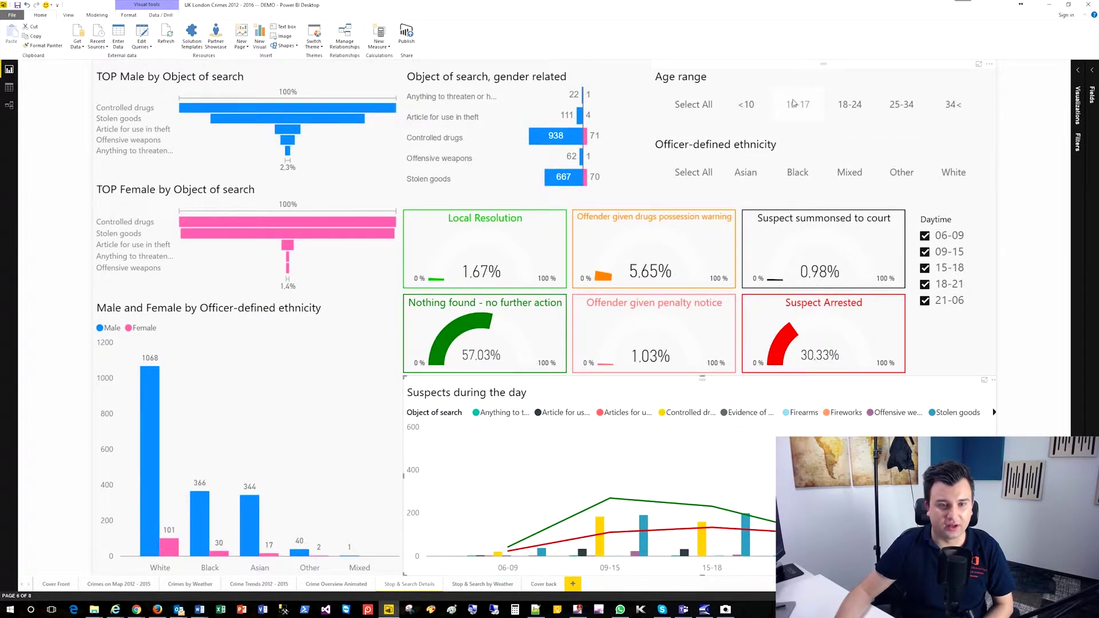
# Apply the 10-17 age filter and read the Suspects during the day chart values
pyautogui.click(793, 103)
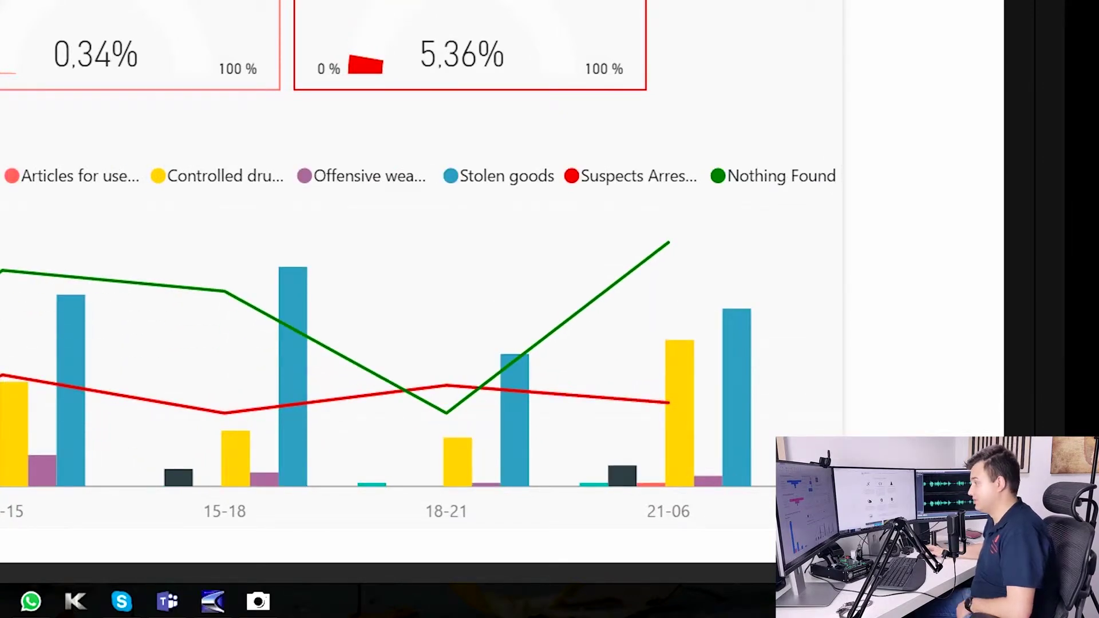
pyautogui.moveTo(673, 448)
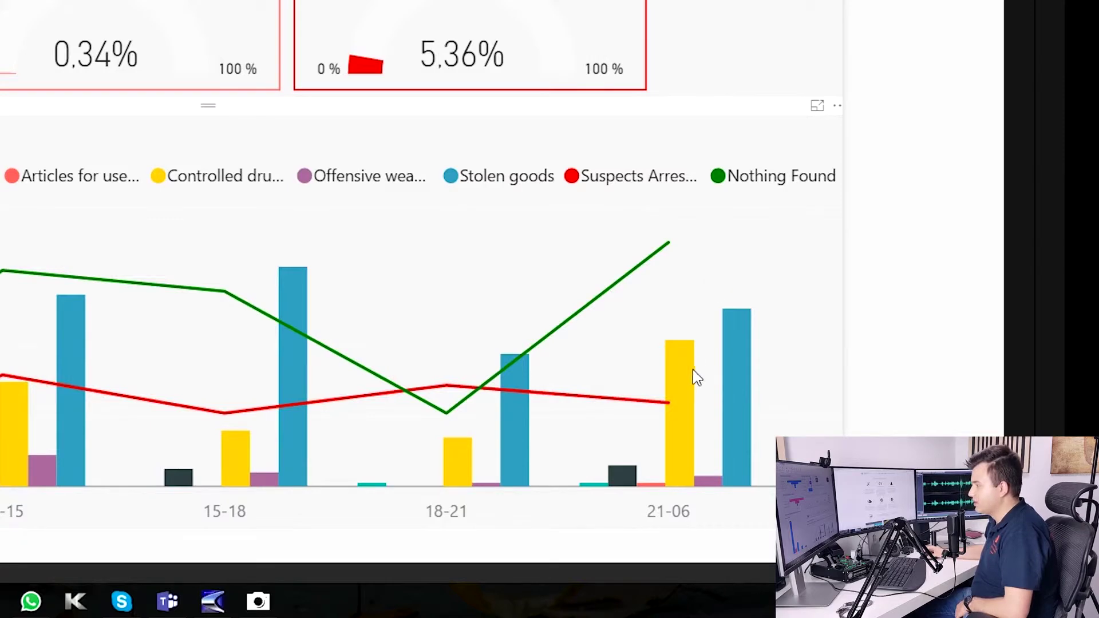
pyautogui.moveTo(693, 370)
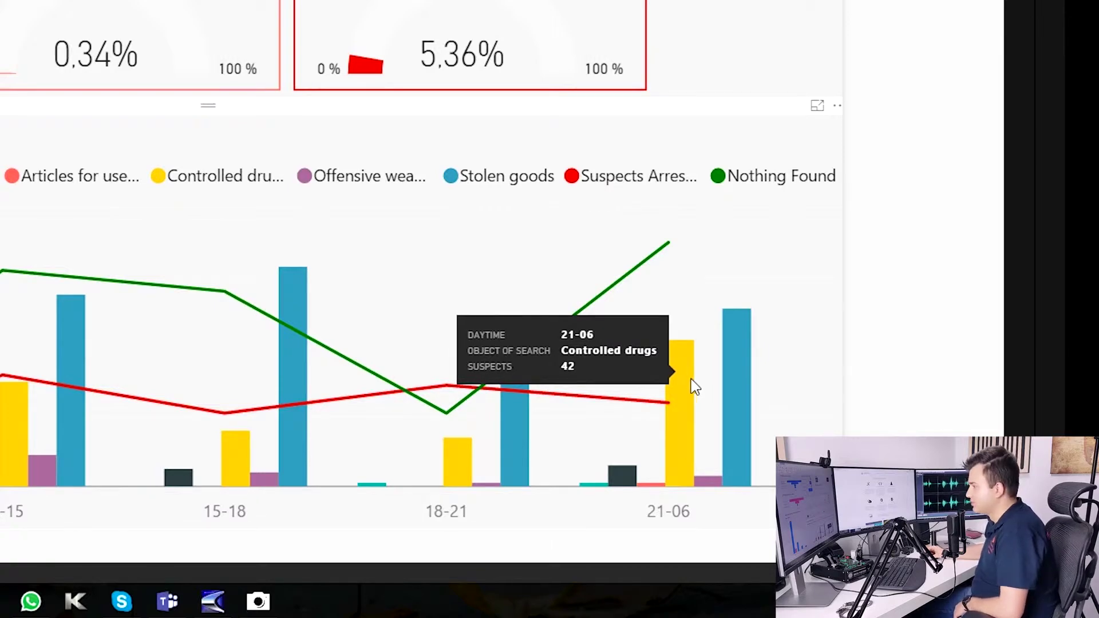
pyautogui.moveTo(740, 377)
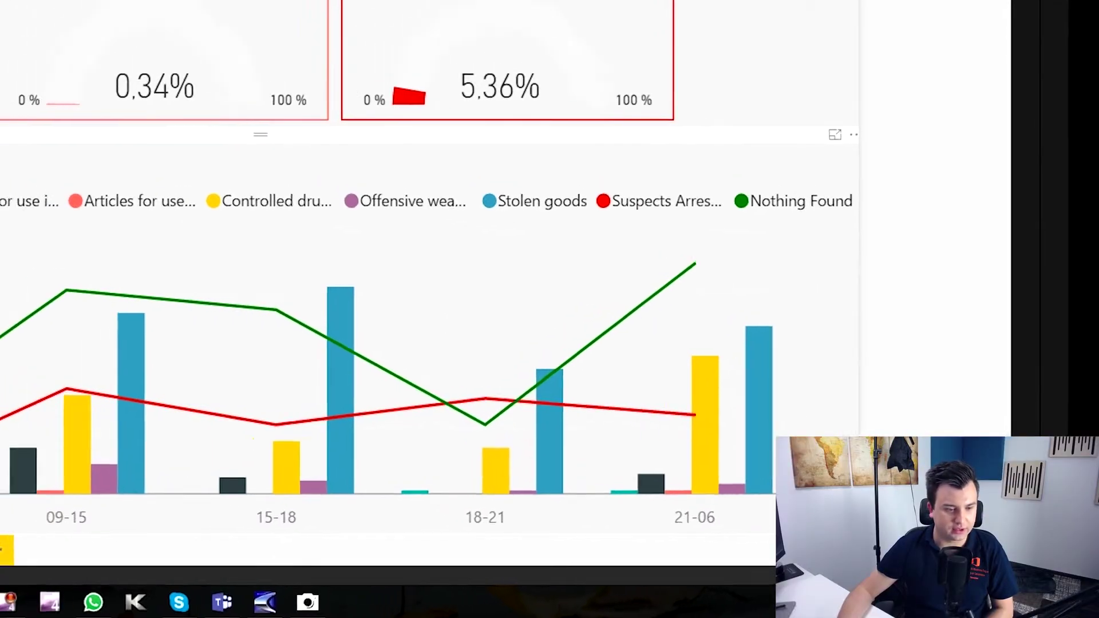
# Switch to the Stop & Search by Weather page and read its suspect and weather visuals
pyautogui.click(154, 566)
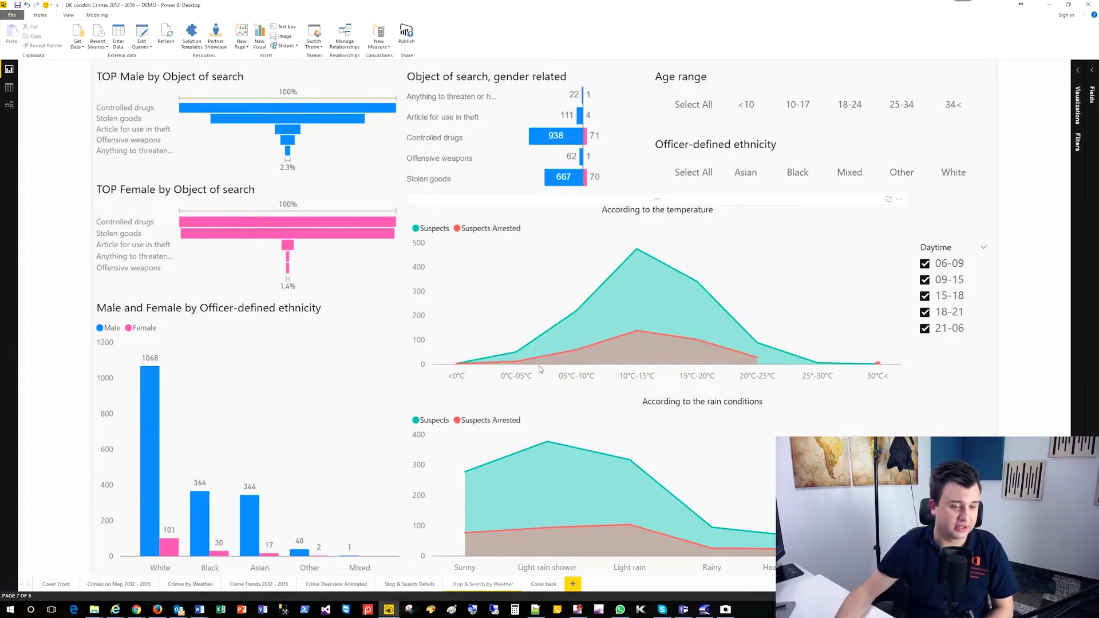
pyautogui.moveTo(800, 269)
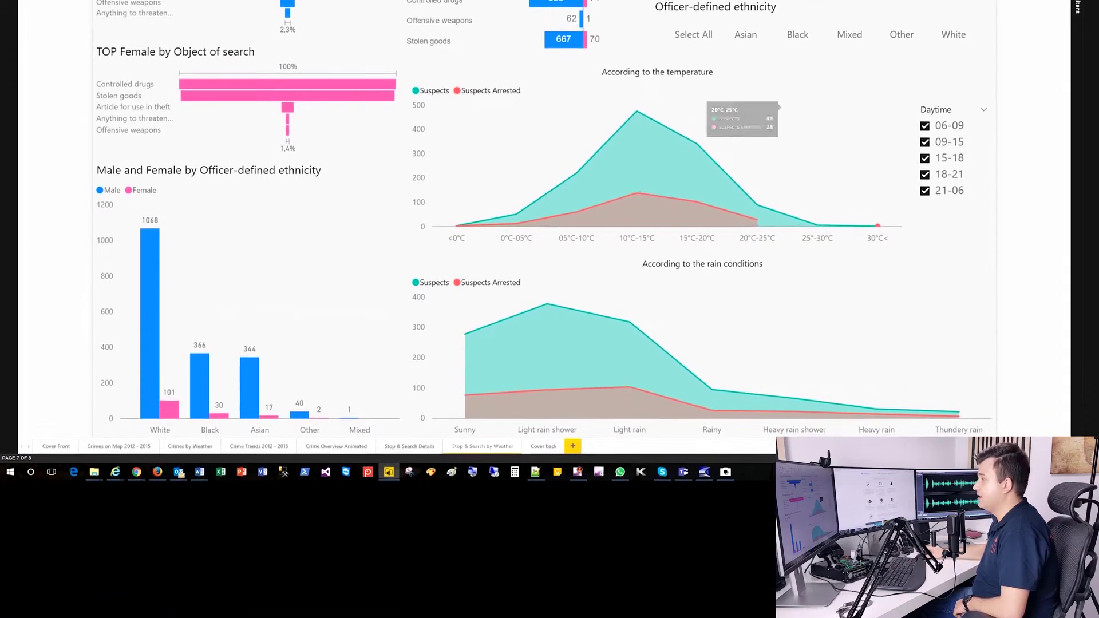
pyautogui.moveTo(731, 304)
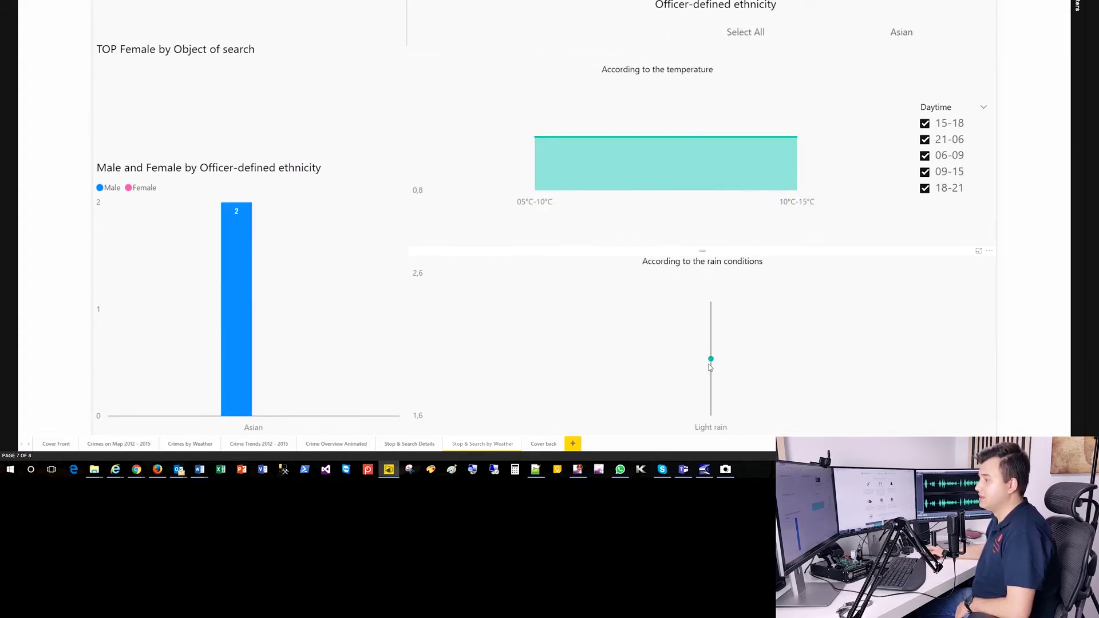
pyautogui.moveTo(711, 359)
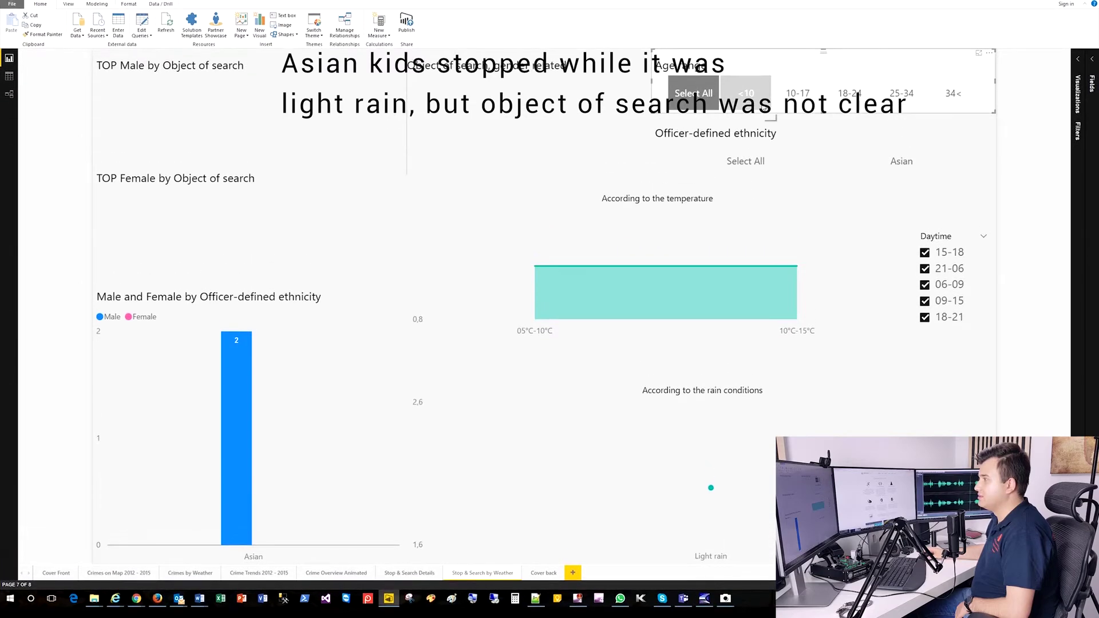
# Deselect <10 in the Age range slicer and review the rain chart values
pyautogui.click(746, 51)
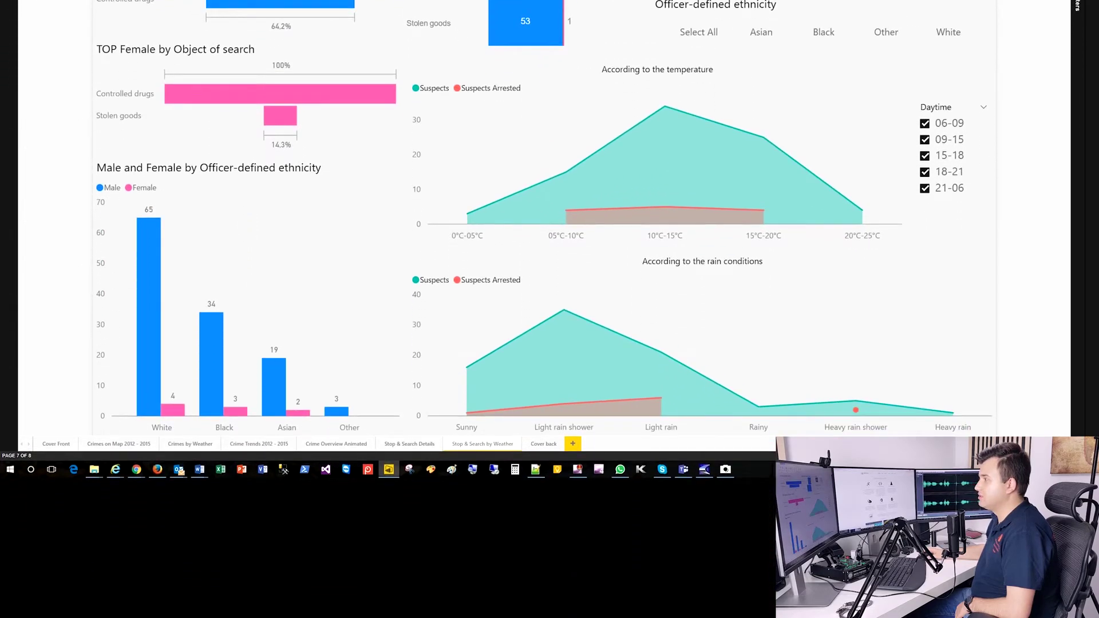
pyautogui.moveTo(662, 399)
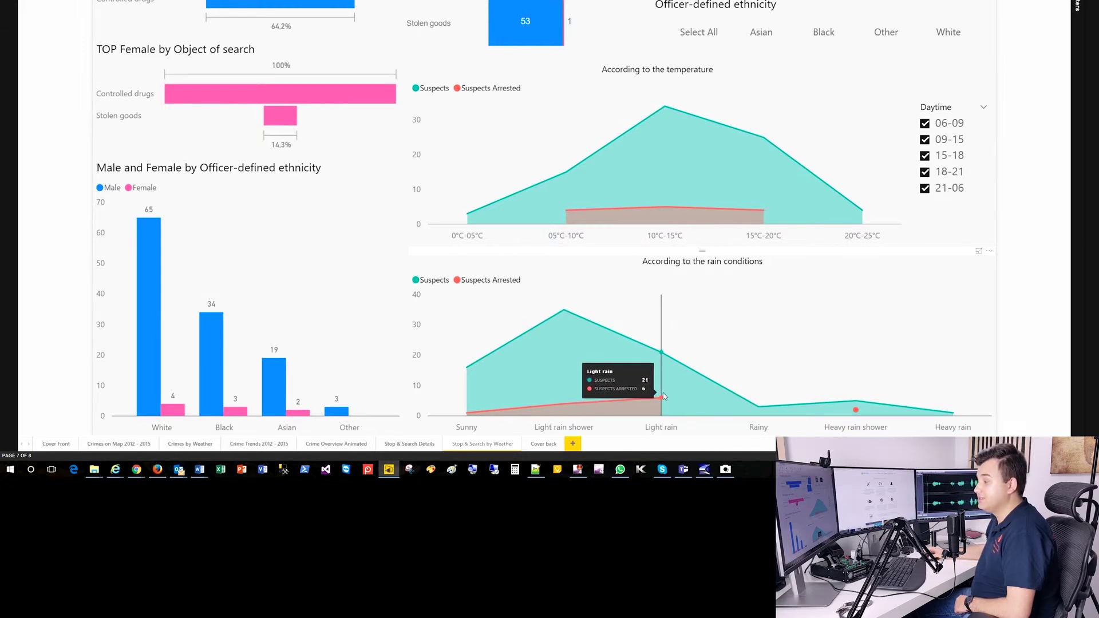
pyautogui.moveTo(870, 395)
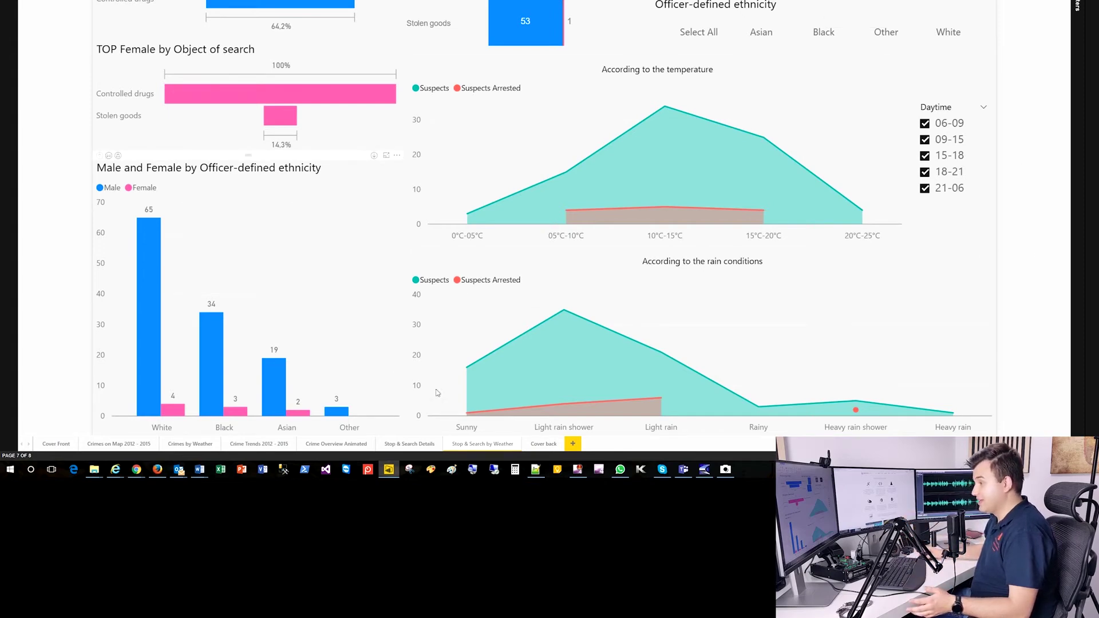
pyautogui.click(542, 444)
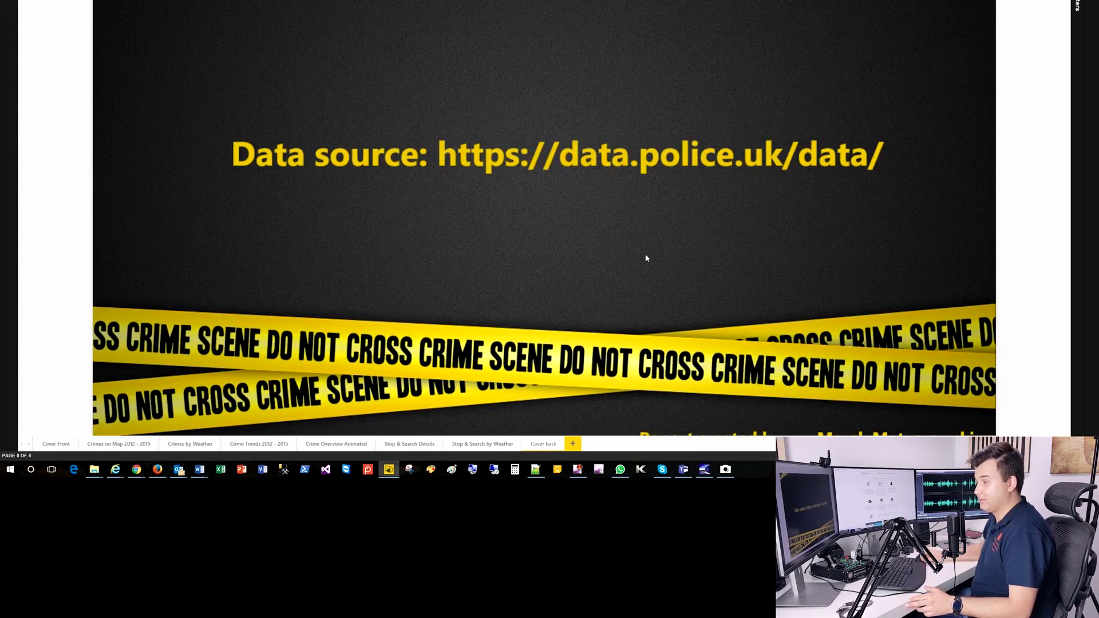